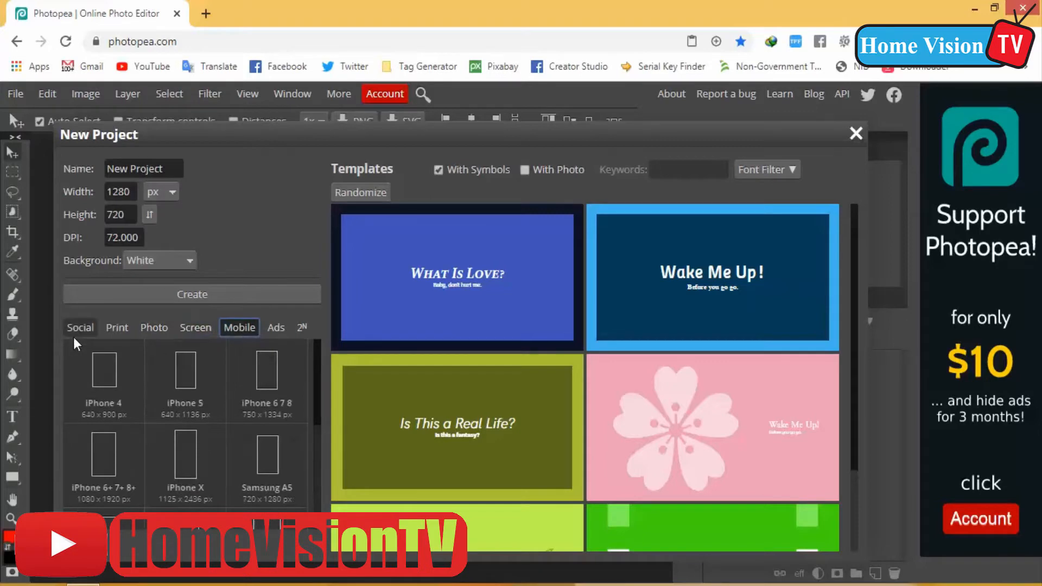
- Look through the Social, Print and Photo size presets for the new project, trying FB Page Cover and FB Shared Image
click(78, 329)
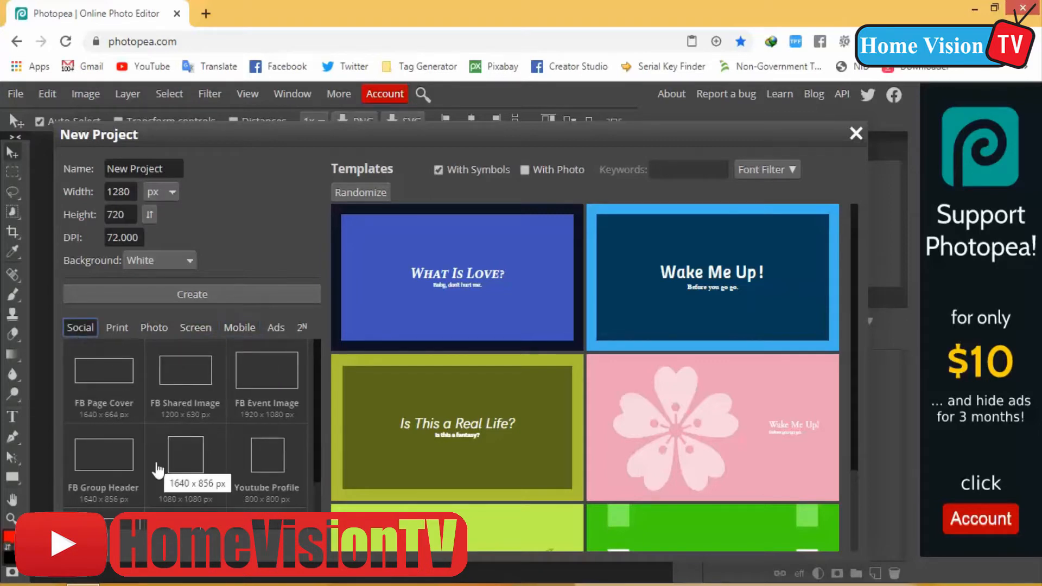
click(98, 380)
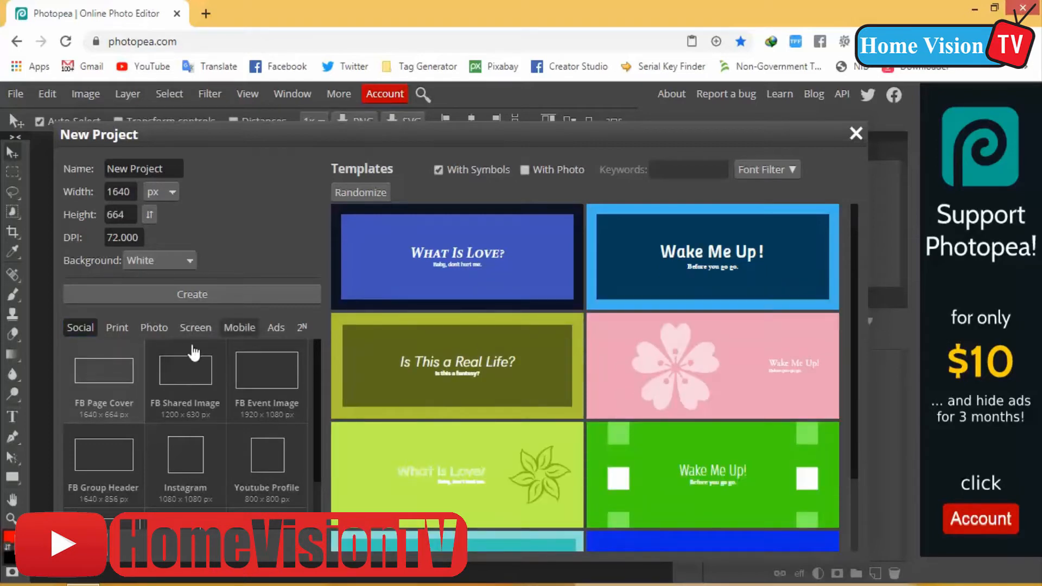
click(186, 380)
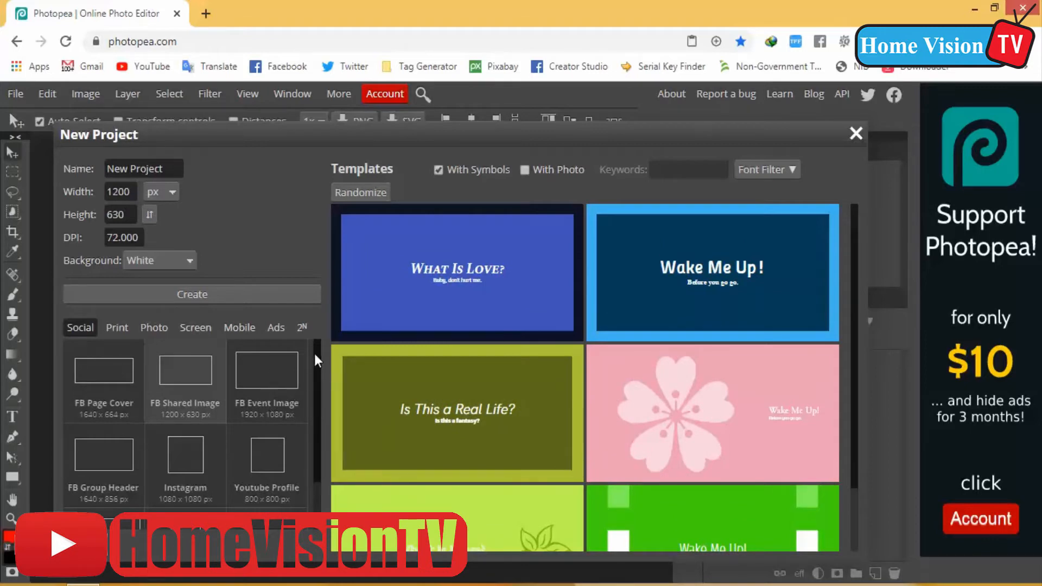
drag(319, 361, 314, 424)
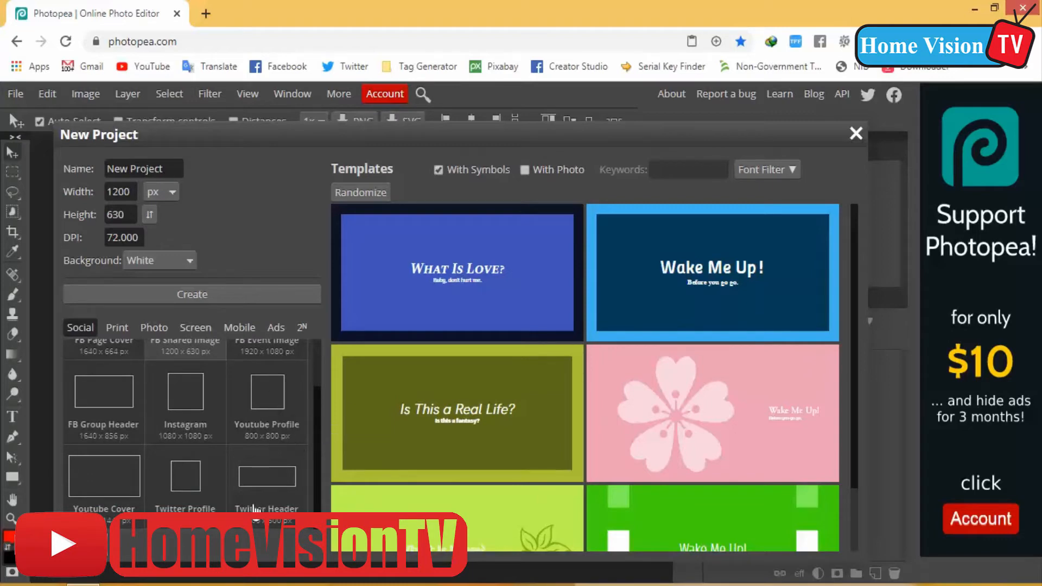
click(120, 329)
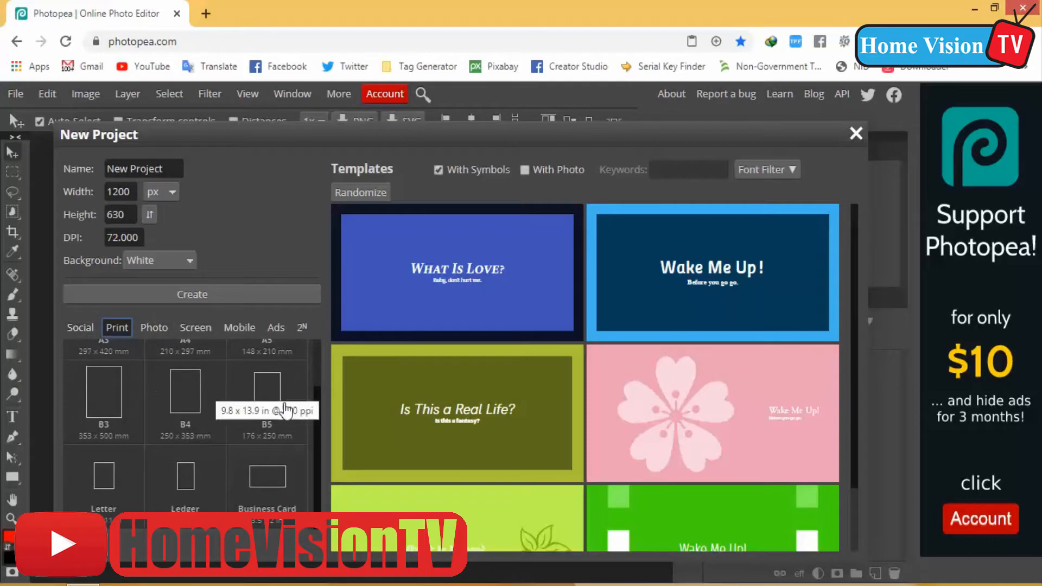
drag(319, 418, 327, 357)
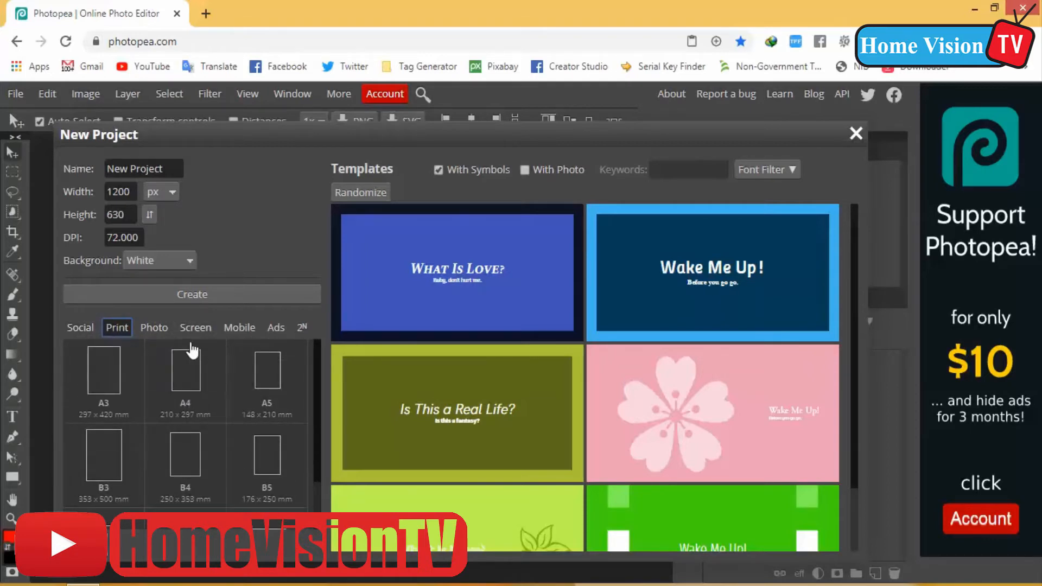
click(163, 331)
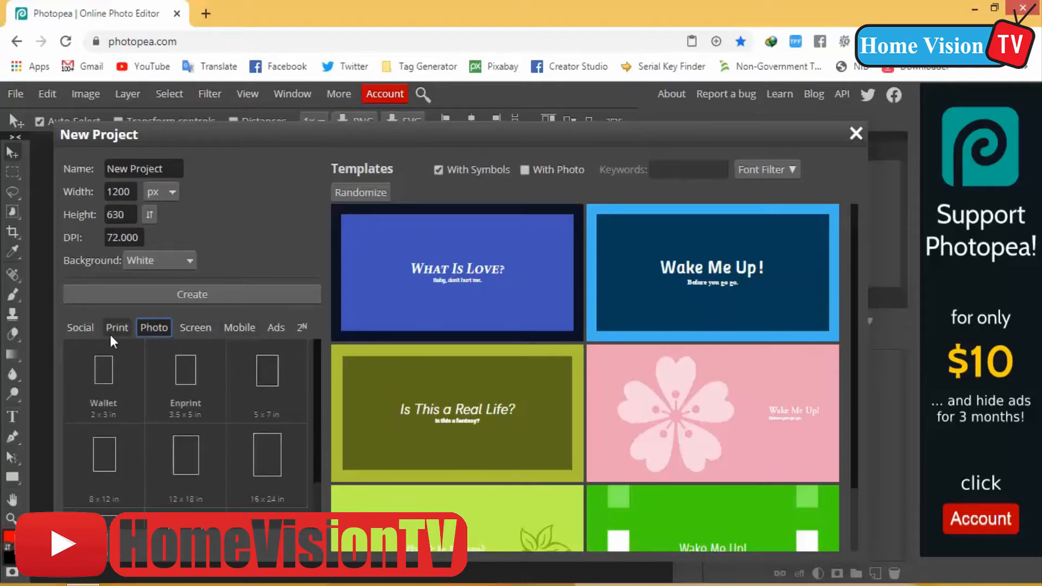
click(86, 324)
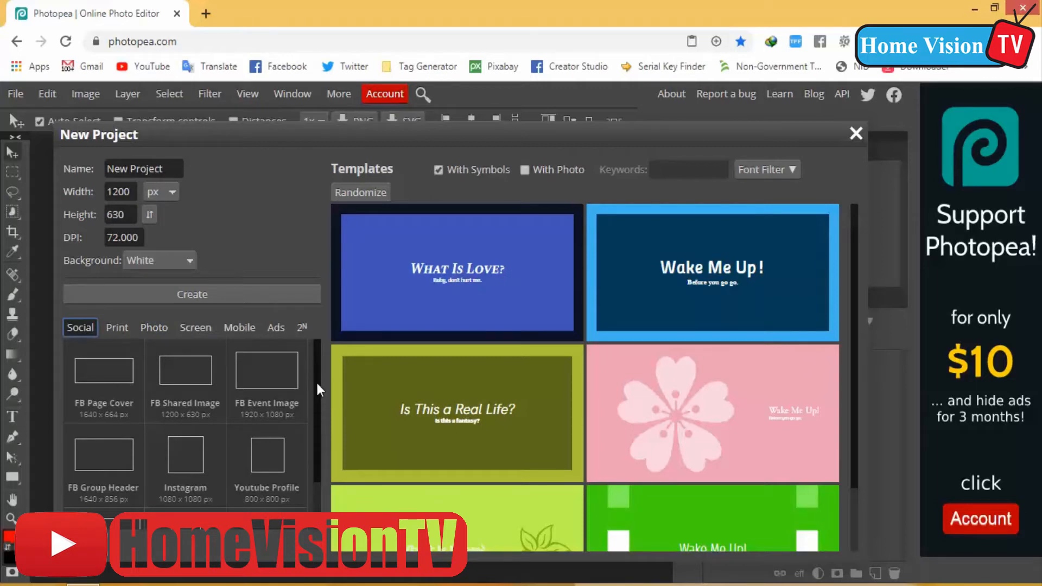
- Create a project from the Youtube Cover preset, 2560 x 1440 px, with a transparent background
scroll(313, 445, down, 1)
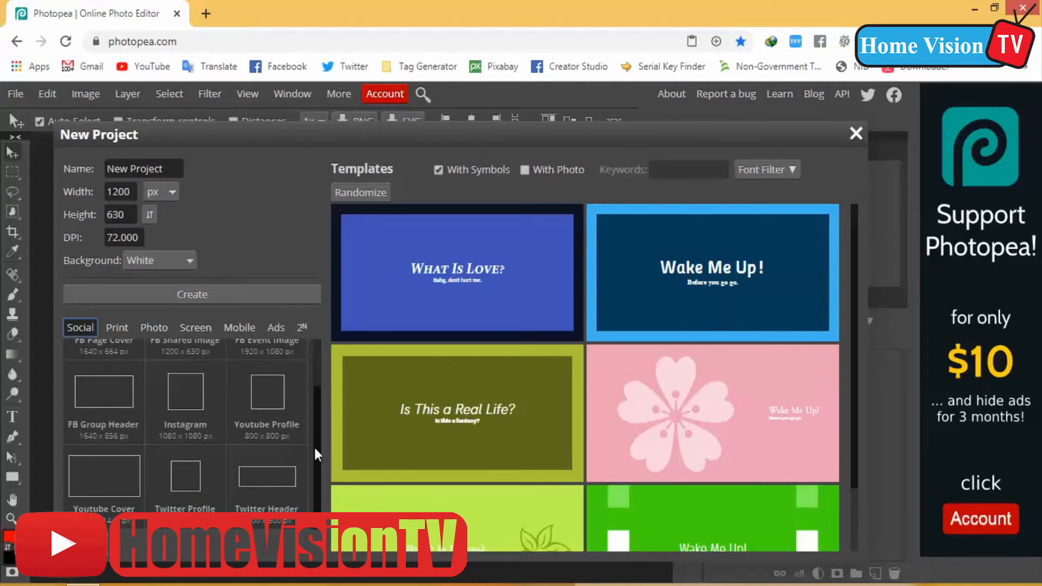
click(102, 476)
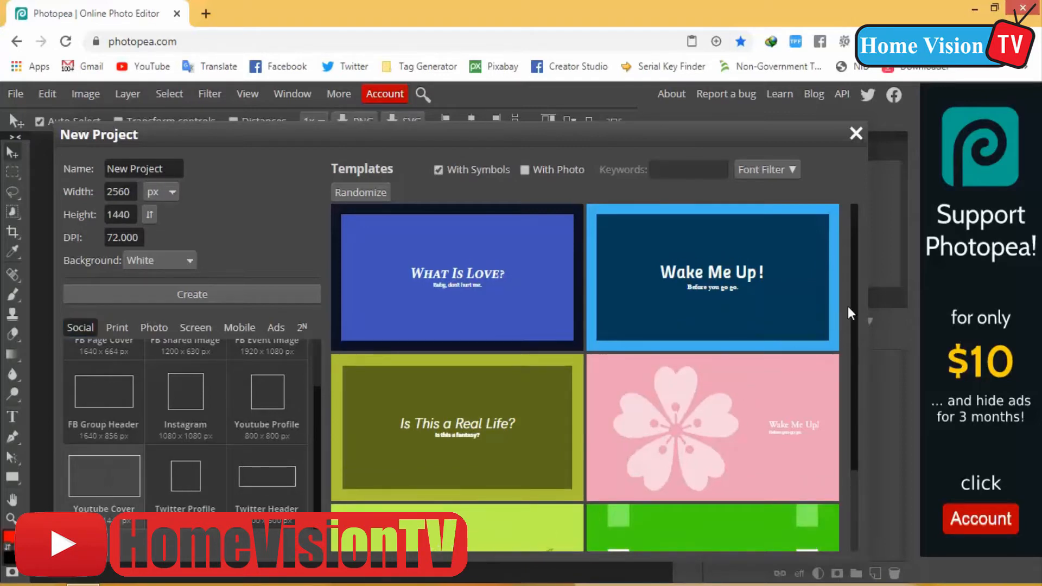
drag(853, 293, 844, 451)
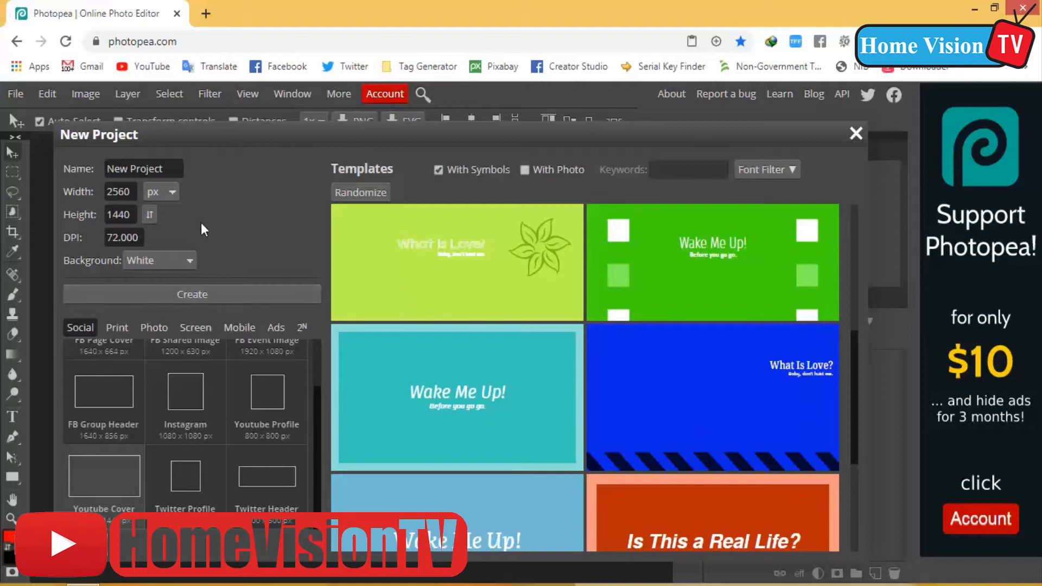
click(189, 260)
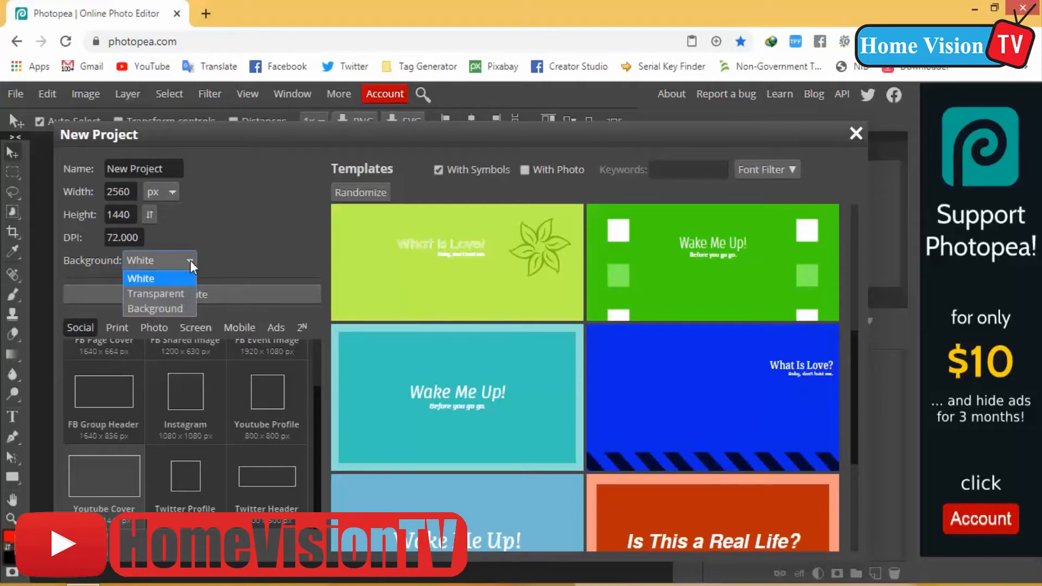
click(180, 294)
click(191, 290)
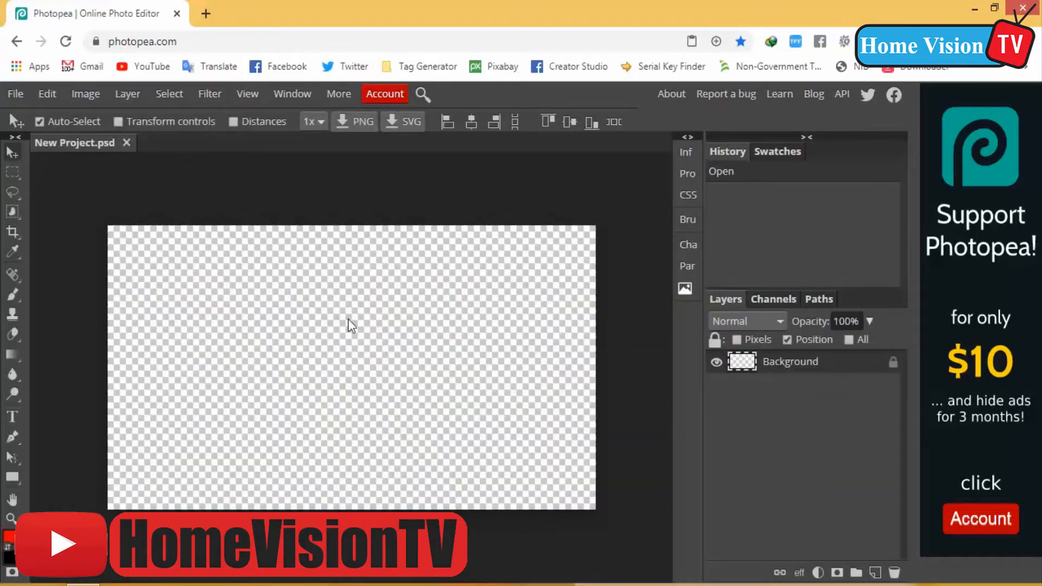
- Create another new project at 2560 x 1440 px with a white background
click(16, 94)
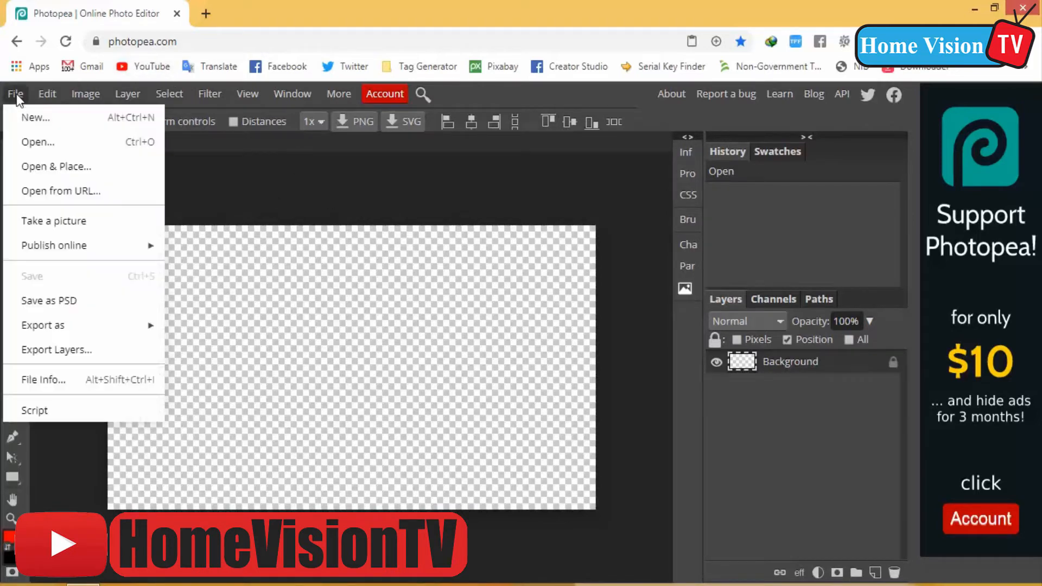
click(48, 121)
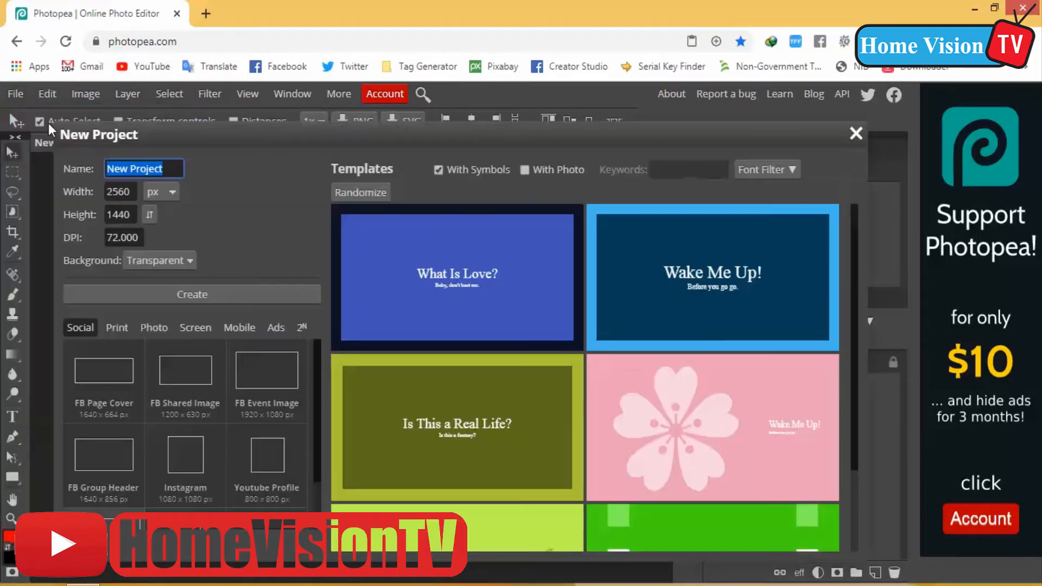
click(167, 259)
click(159, 279)
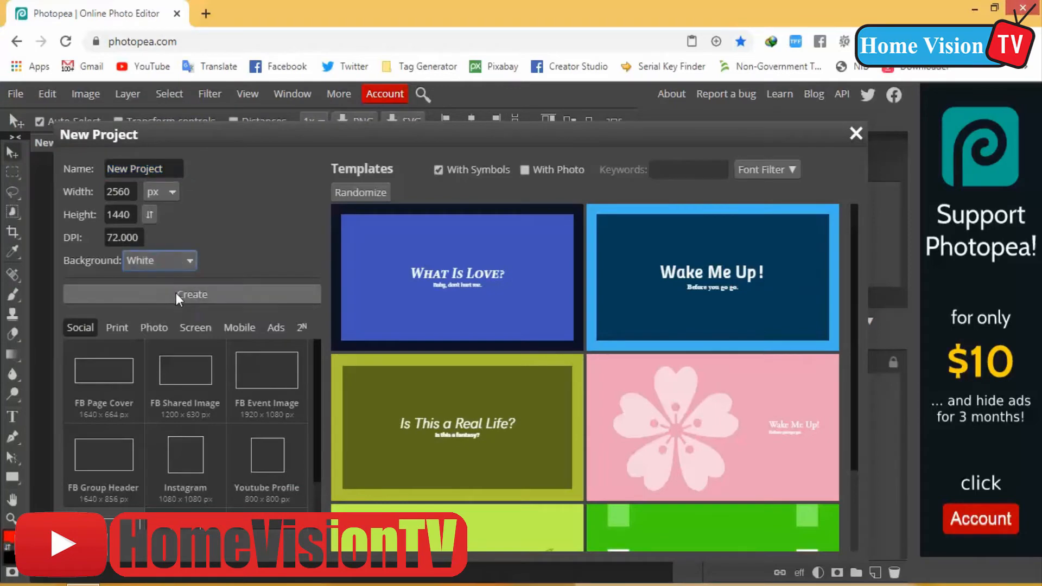
click(174, 296)
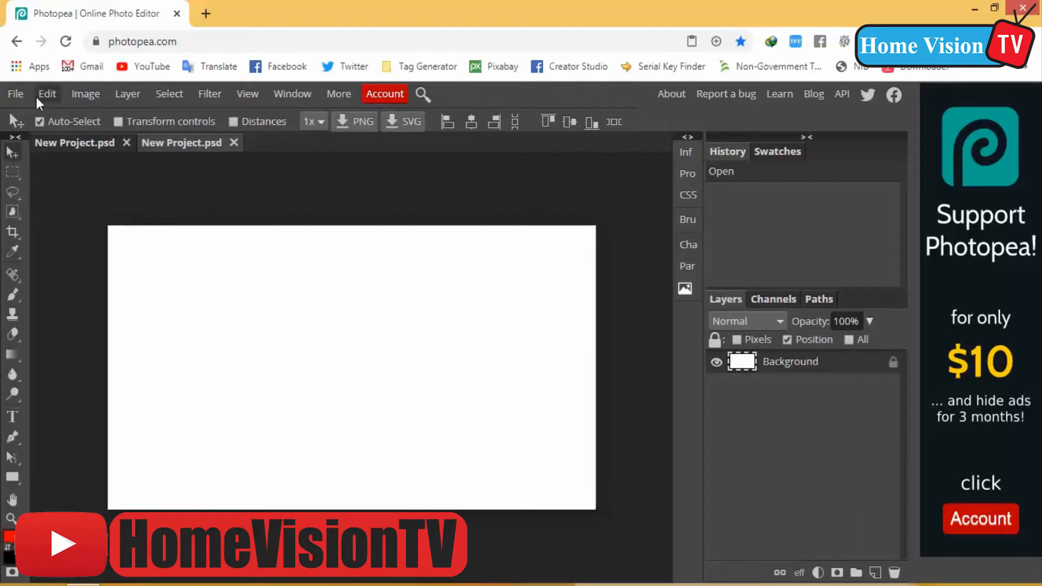
- Place the image lion-3012515_1920 from Downloads and stretch it to fill the whole canvas
click(15, 94)
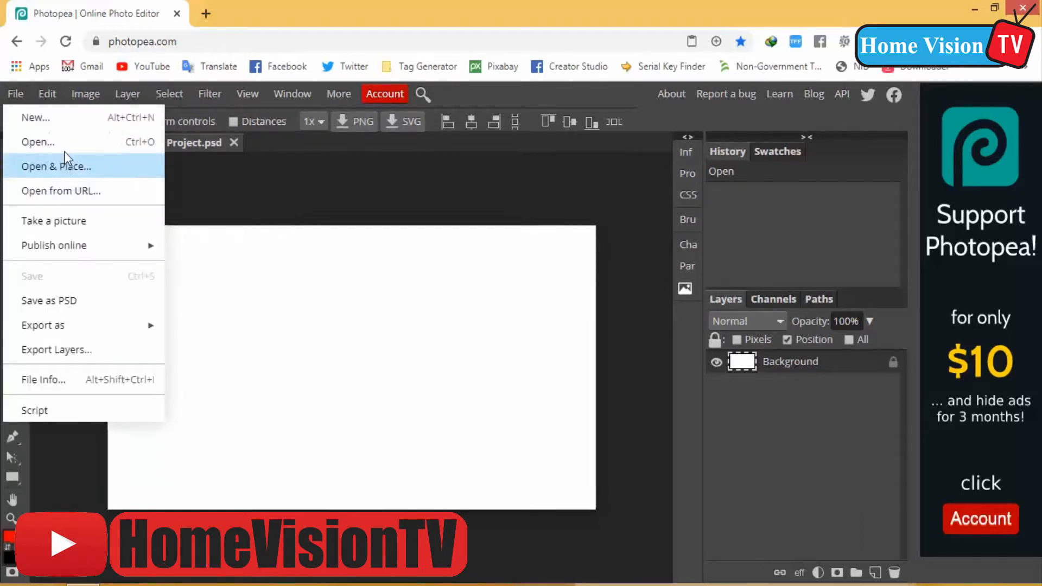
click(69, 167)
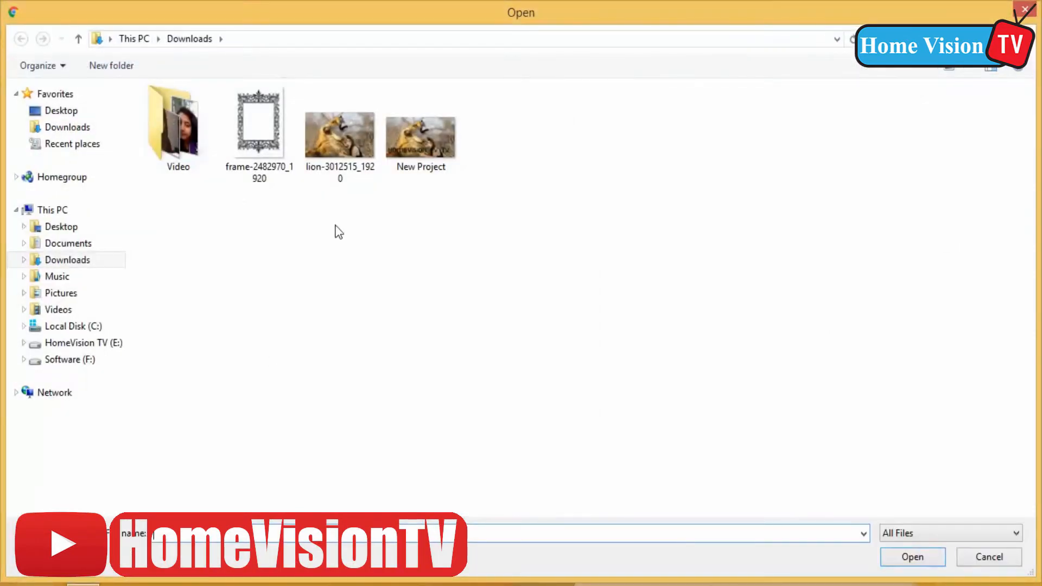
click(336, 162)
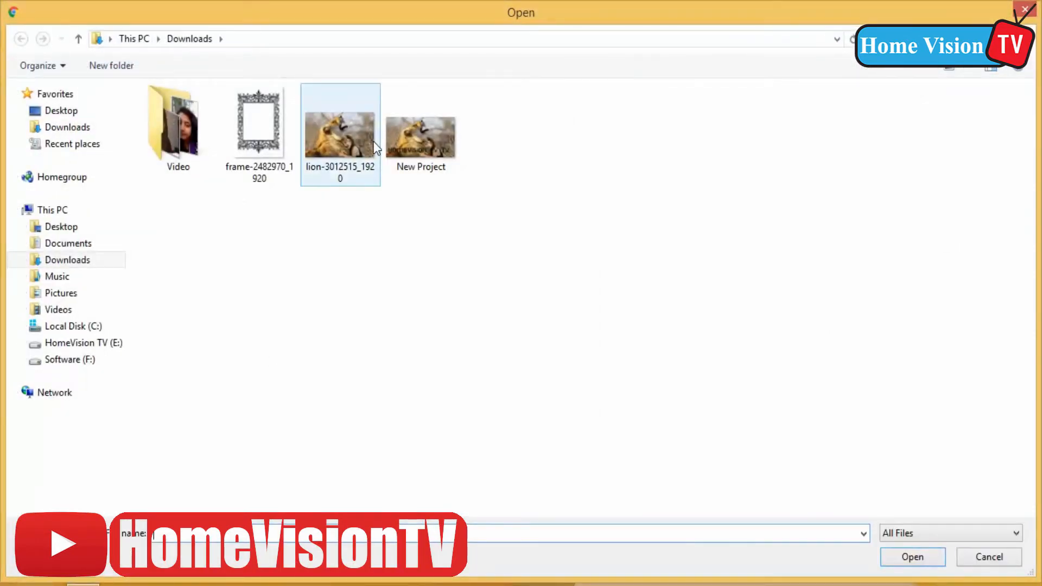
double_click(343, 147)
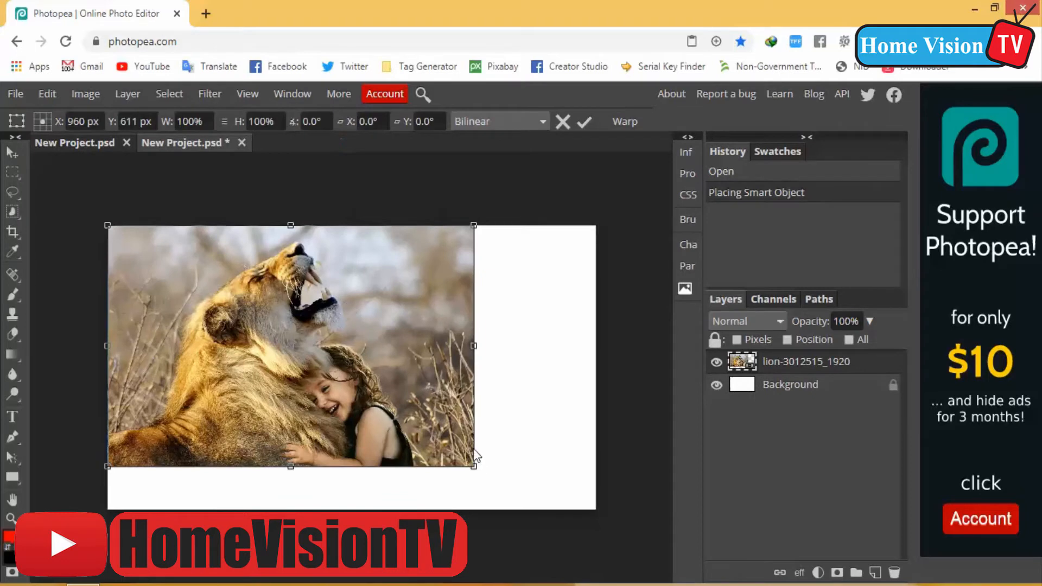
drag(473, 466, 596, 509)
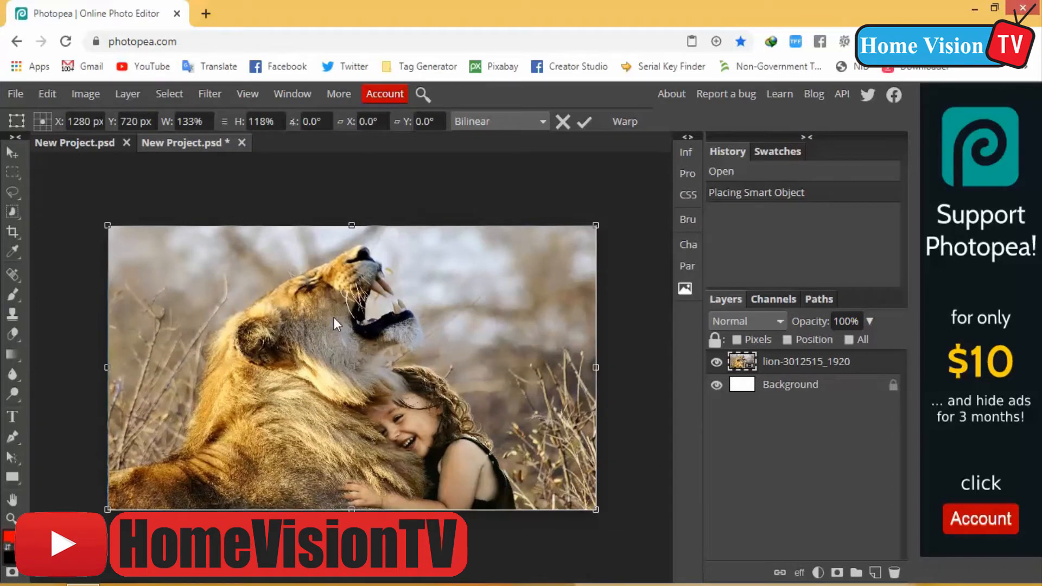
key(Return)
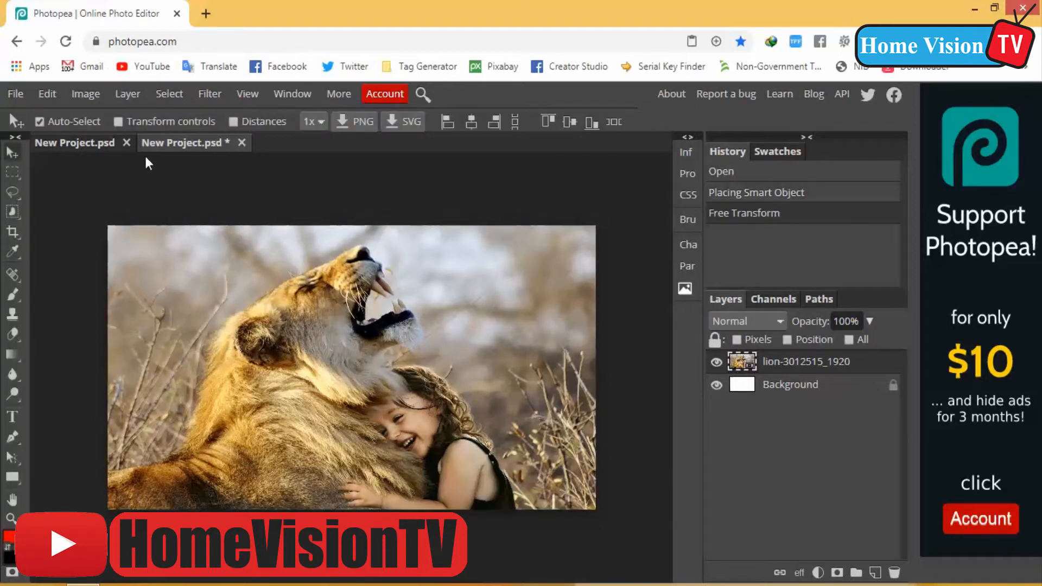
click(119, 121)
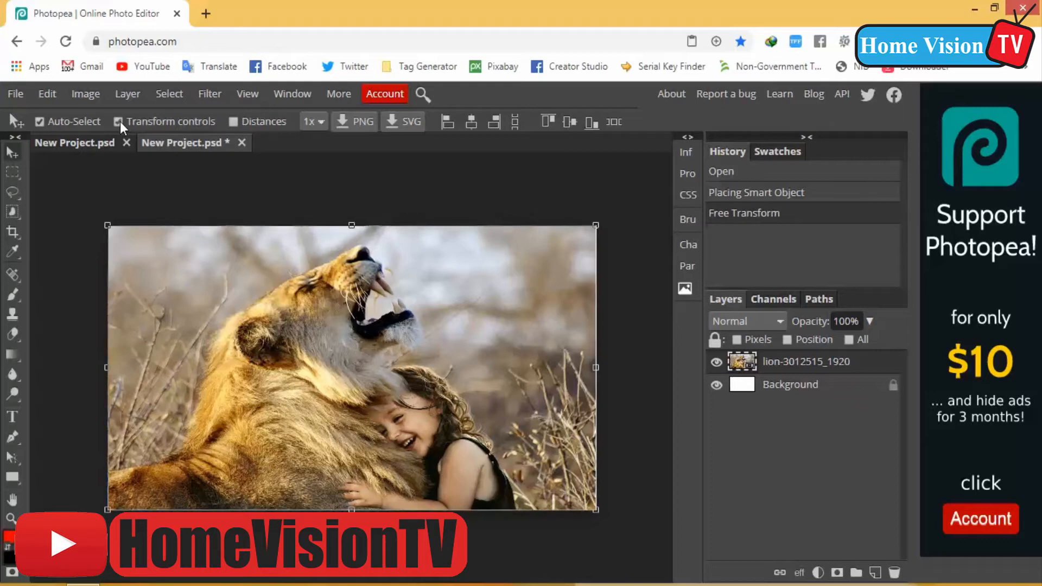
click(118, 122)
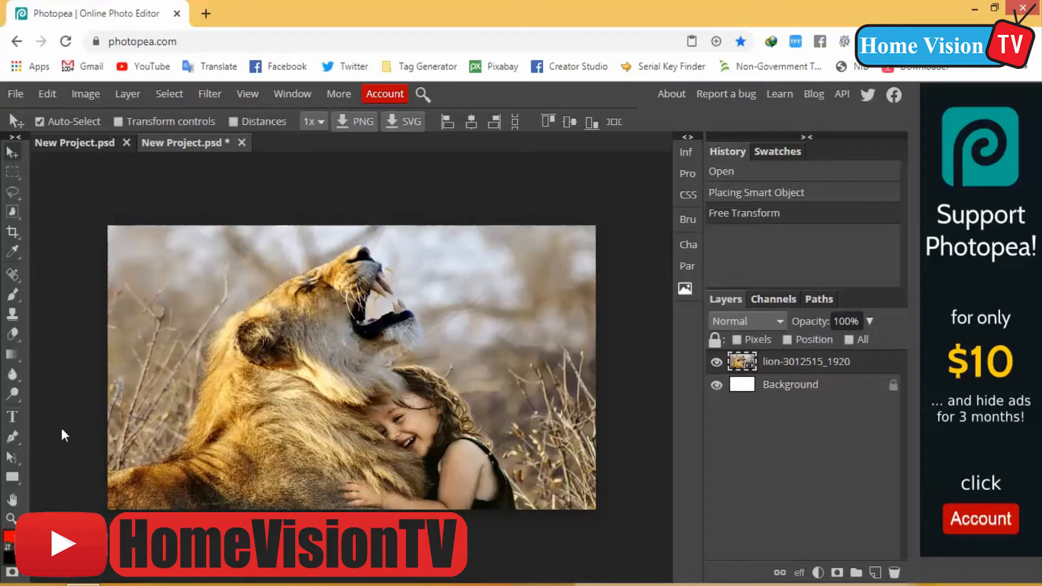
- Draw a wide red rectangle across the lower half of the lion photo and move it down near the photo's lower edge
right_click(13, 478)
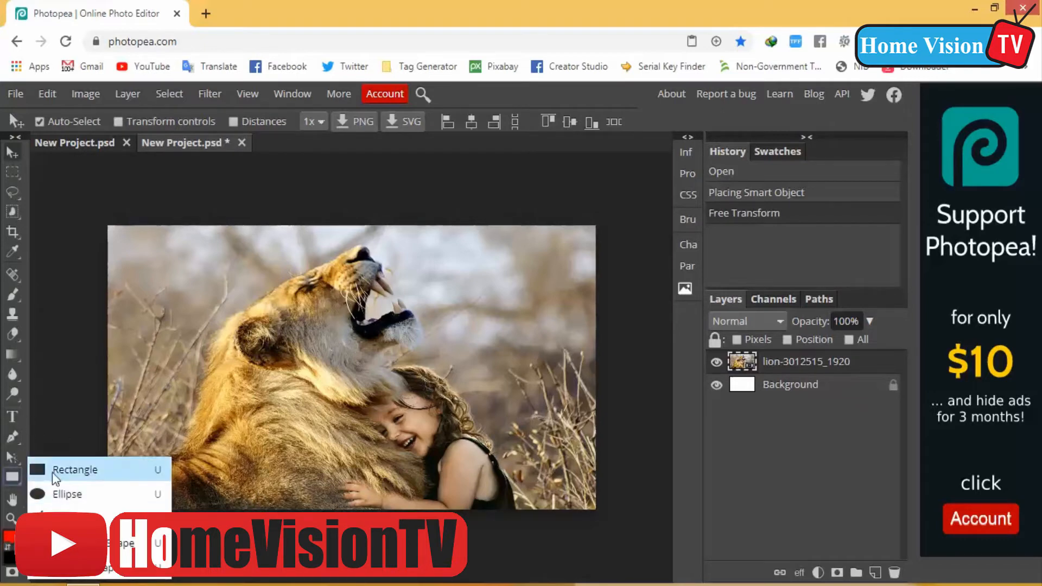
click(52, 473)
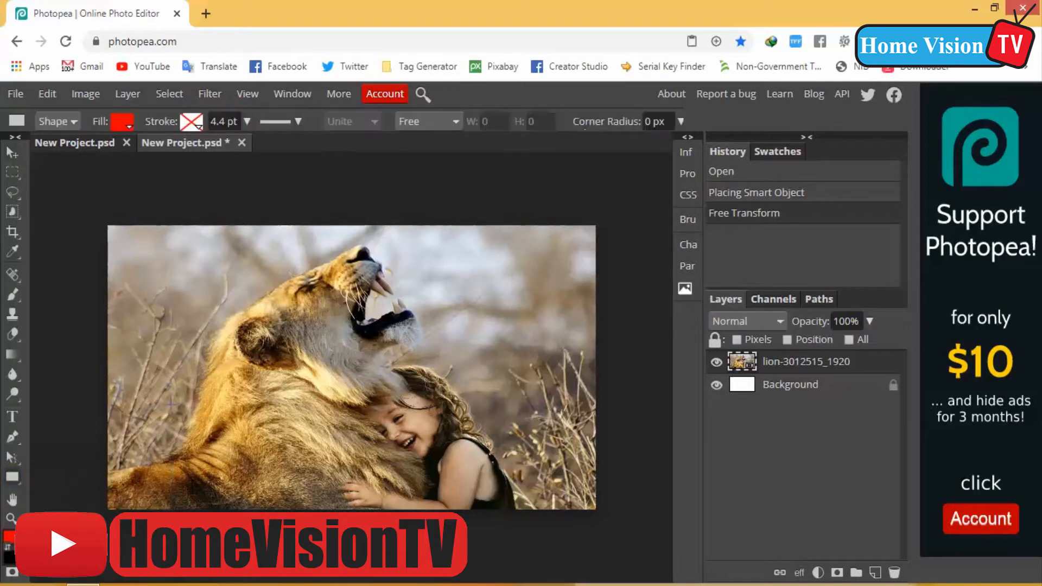
drag(142, 396, 561, 450)
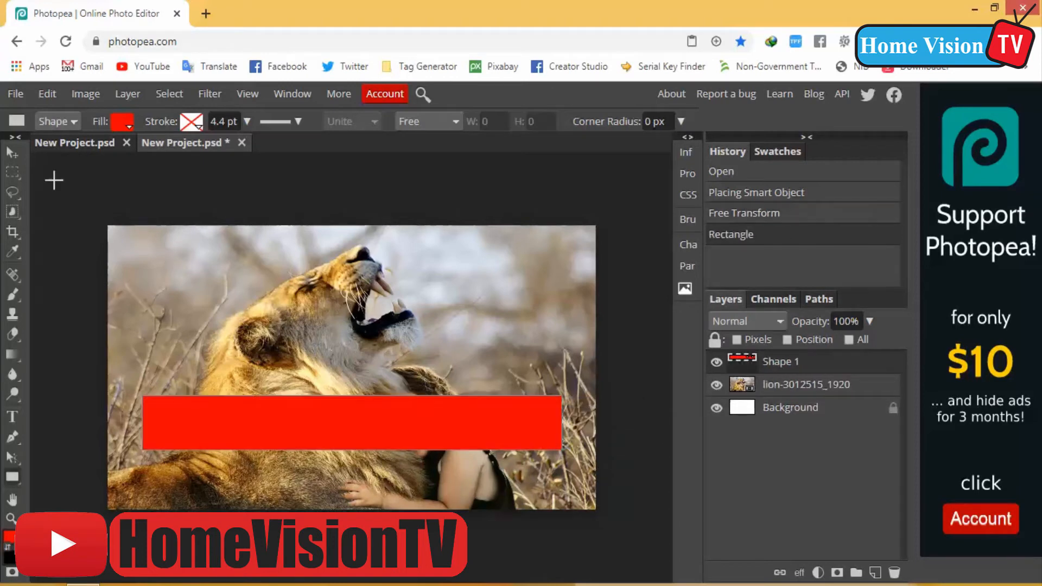
click(13, 154)
drag(255, 428, 242, 473)
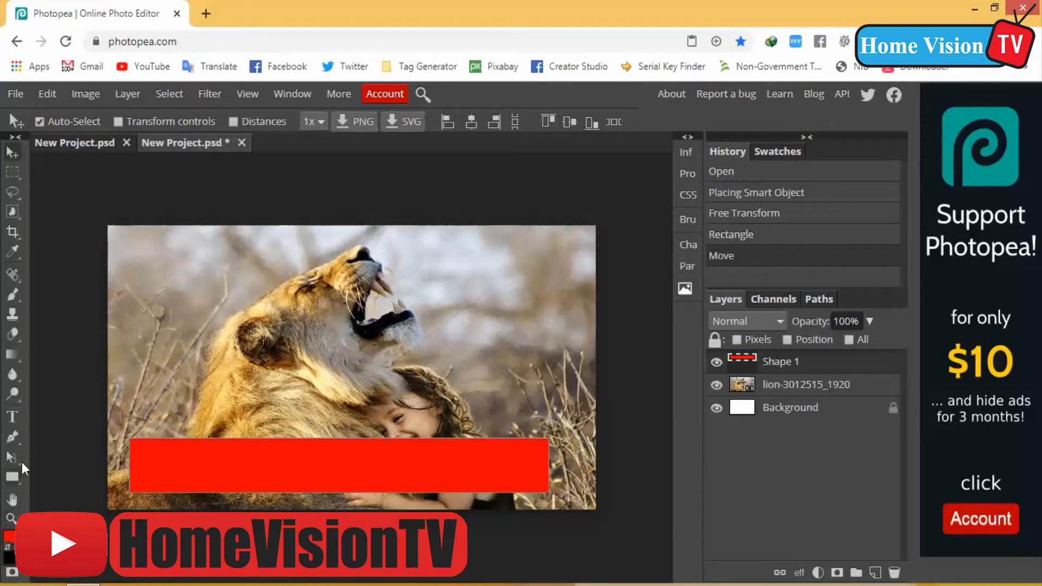
- Add the text "HomeVision TV" above the red rectangle and set its size to 126 px
click(13, 417)
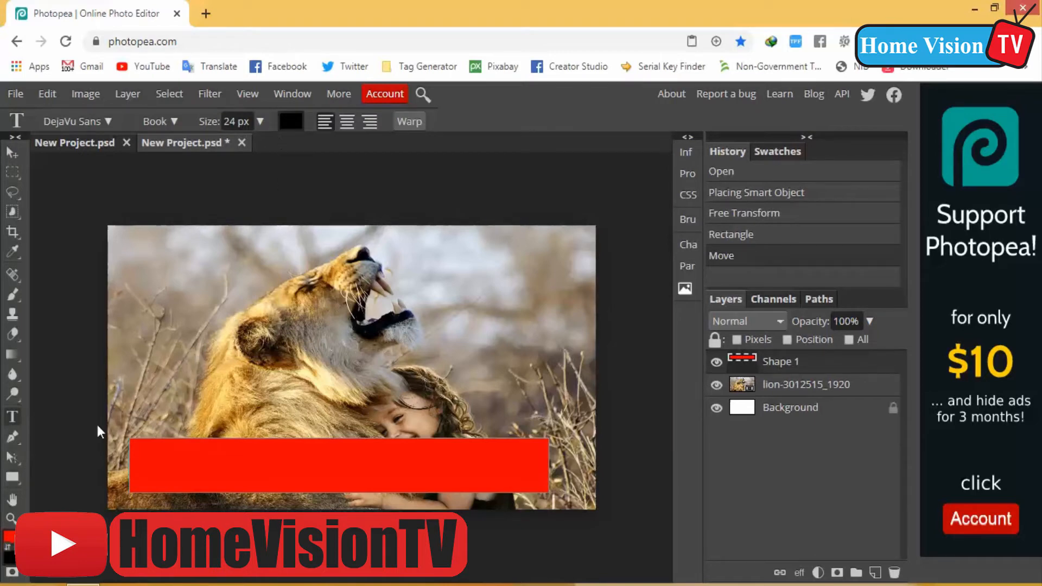
click(155, 366)
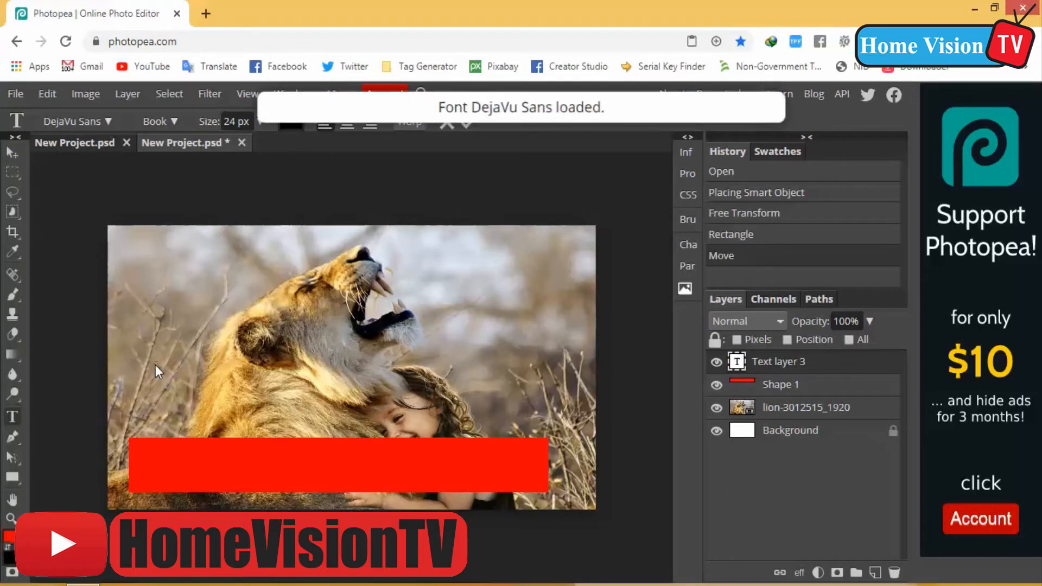
text(HomeVisi)
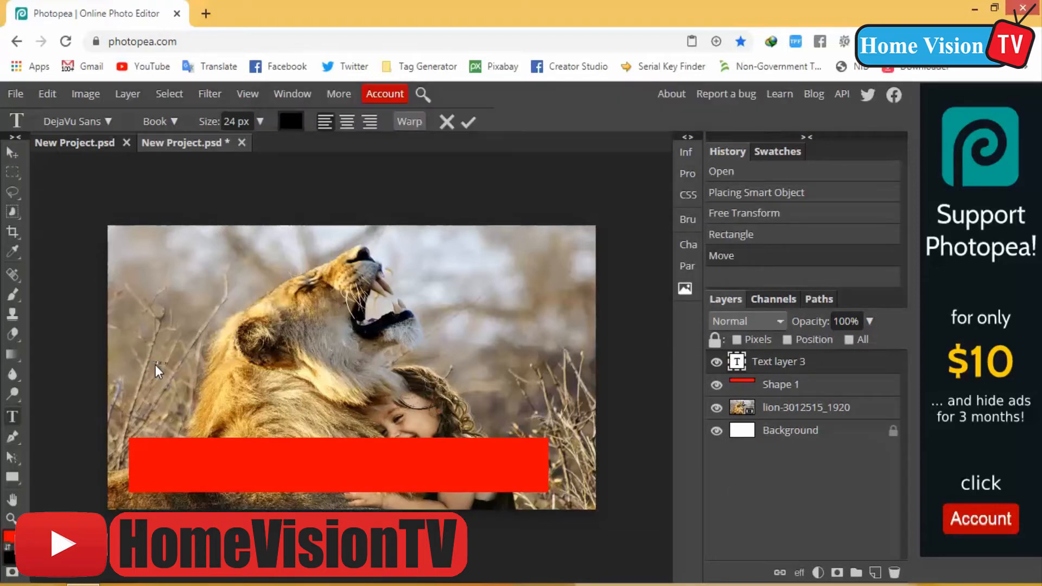
text(onTV)
key(ctrl+a)
click(259, 122)
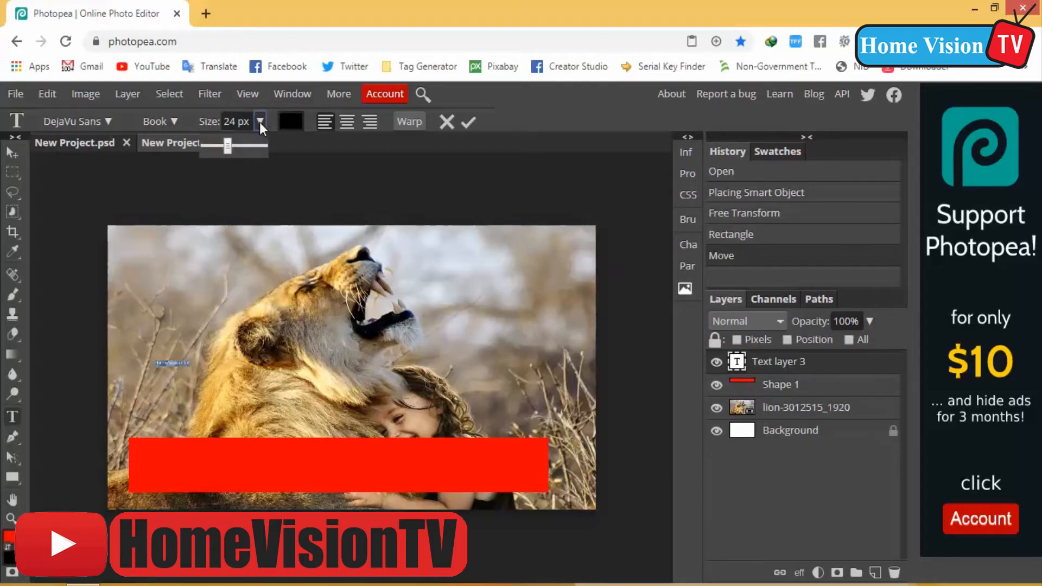
drag(227, 145, 248, 154)
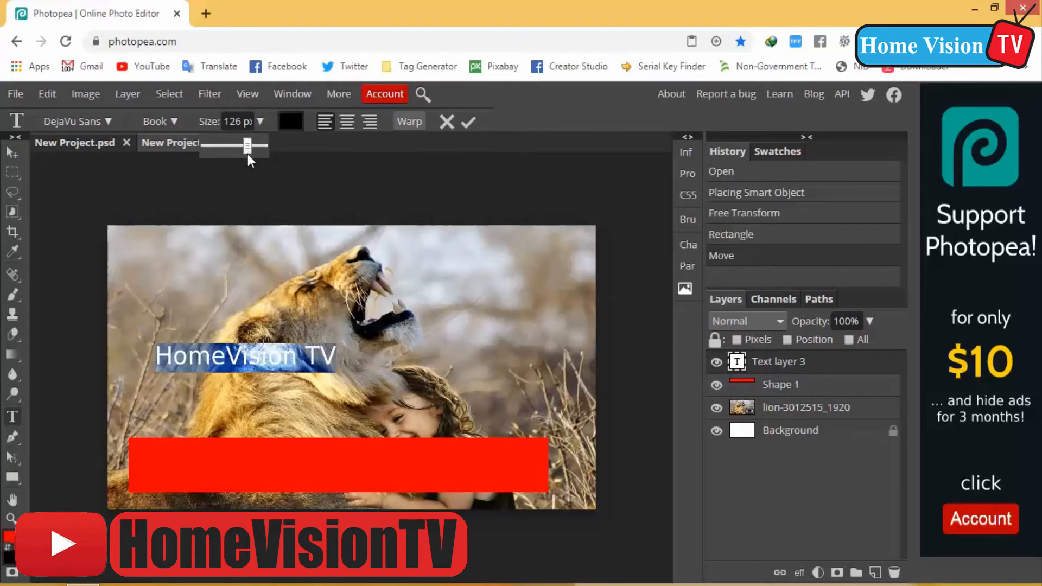
- Change the font of the "HomeVision TV" text to Destroy
click(109, 121)
click(110, 122)
click(110, 122)
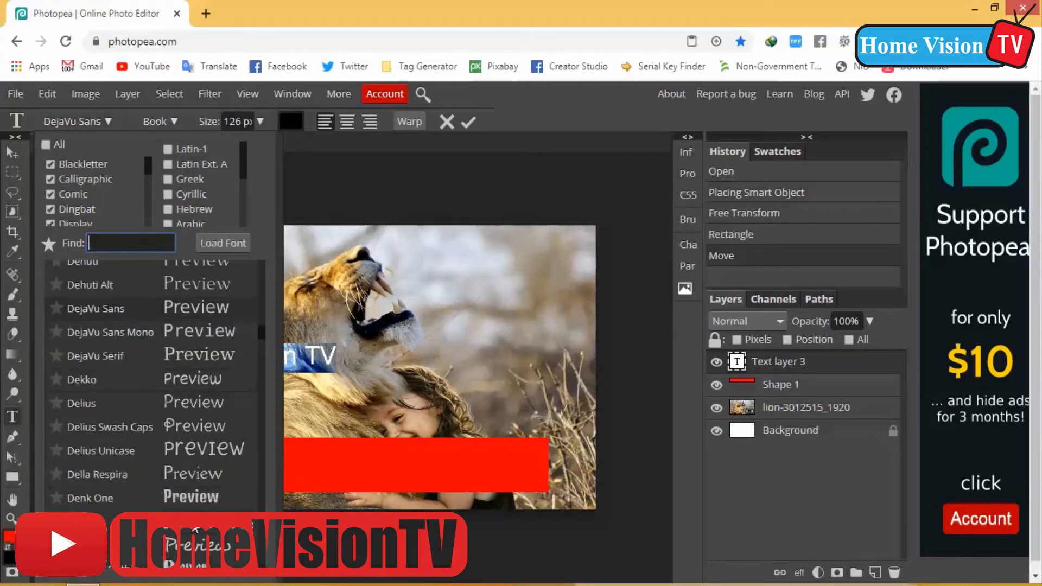
click(185, 529)
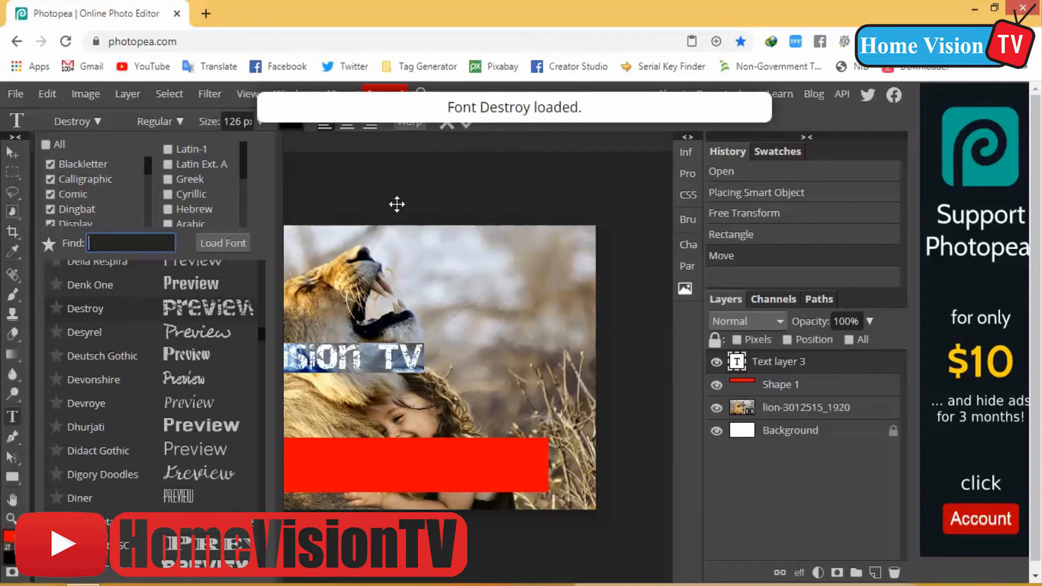
click(461, 190)
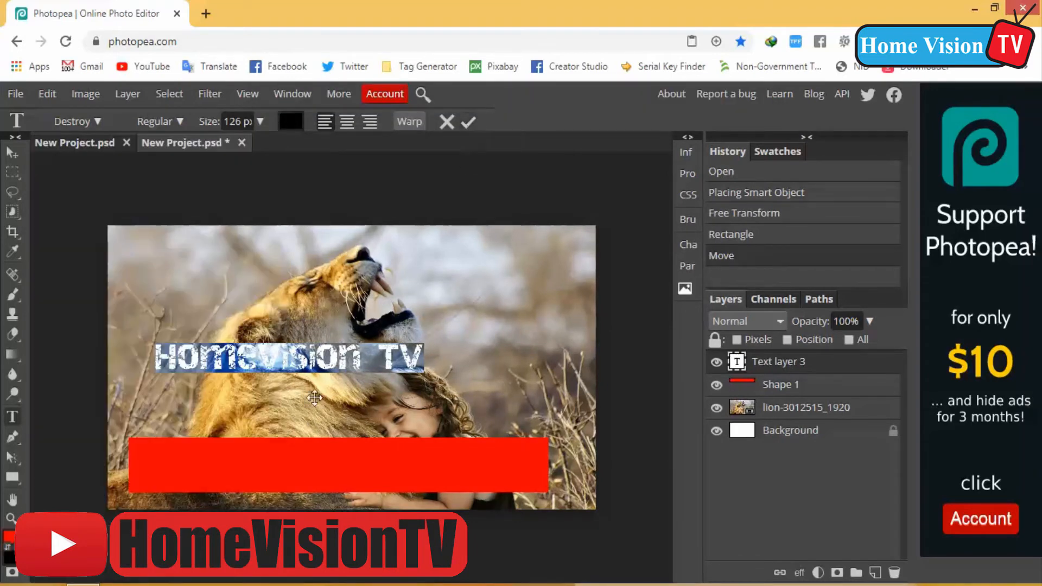
- Enlarge the "HomeVision TV" text to about 166 px and move it down onto the red rectangle
click(258, 121)
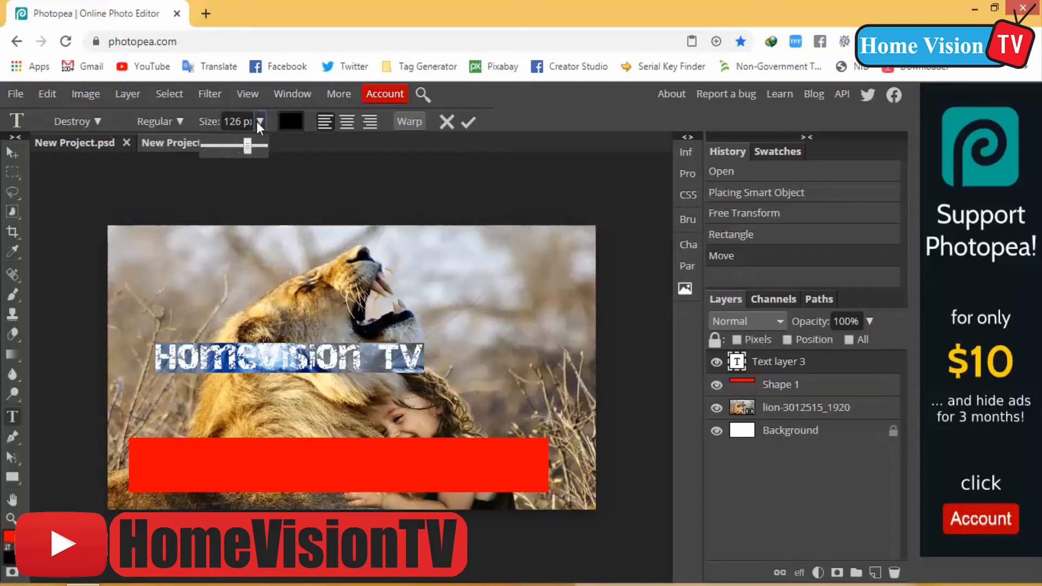
drag(248, 145, 253, 145)
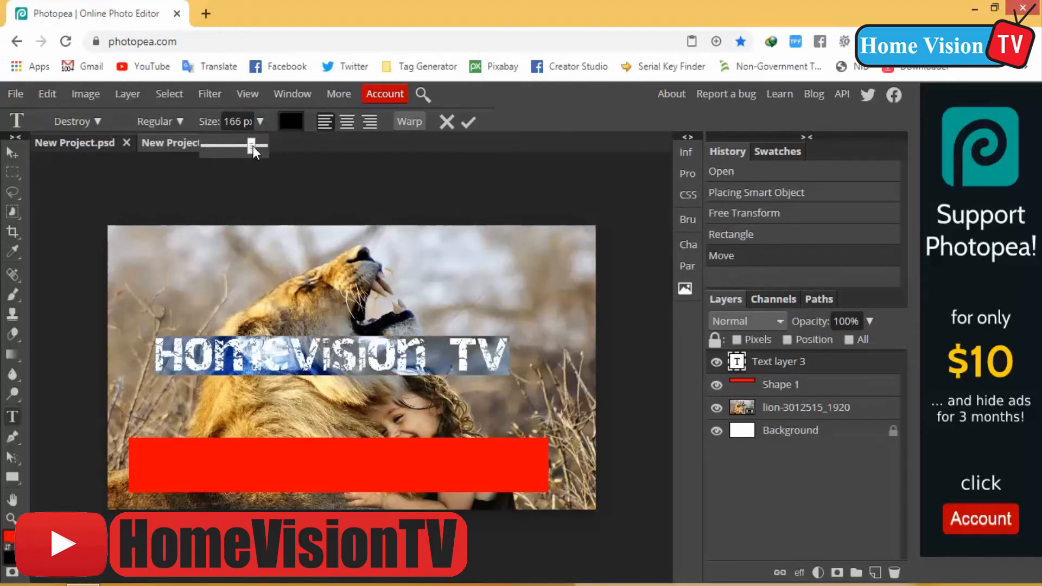
click(14, 152)
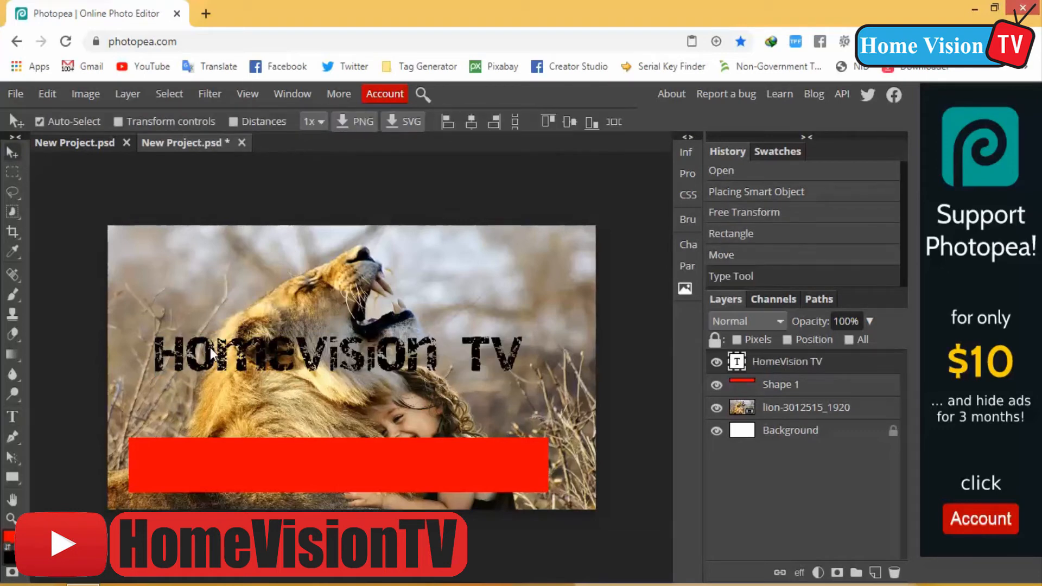
drag(208, 346, 203, 455)
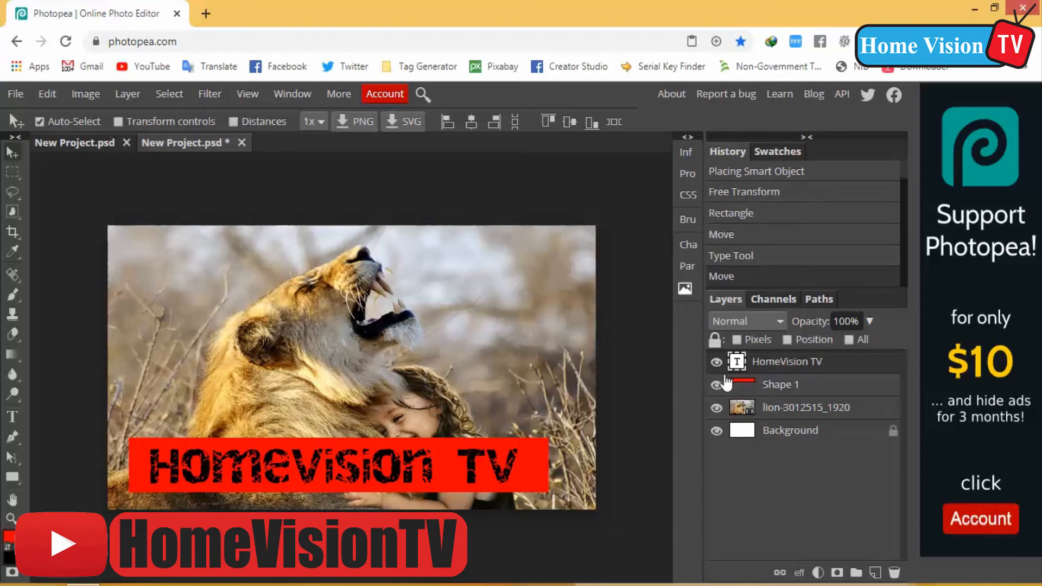
- Centre the "HomeVision TV" text horizontally and vertically with the red rectangle, keeping the text layer above Shape 1
drag(779, 386, 776, 356)
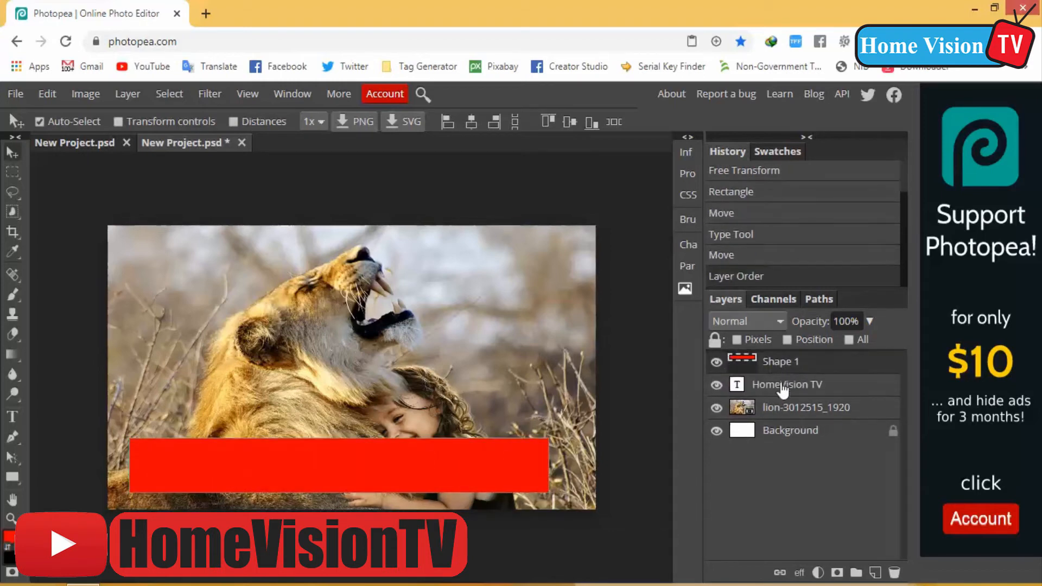
click(782, 384)
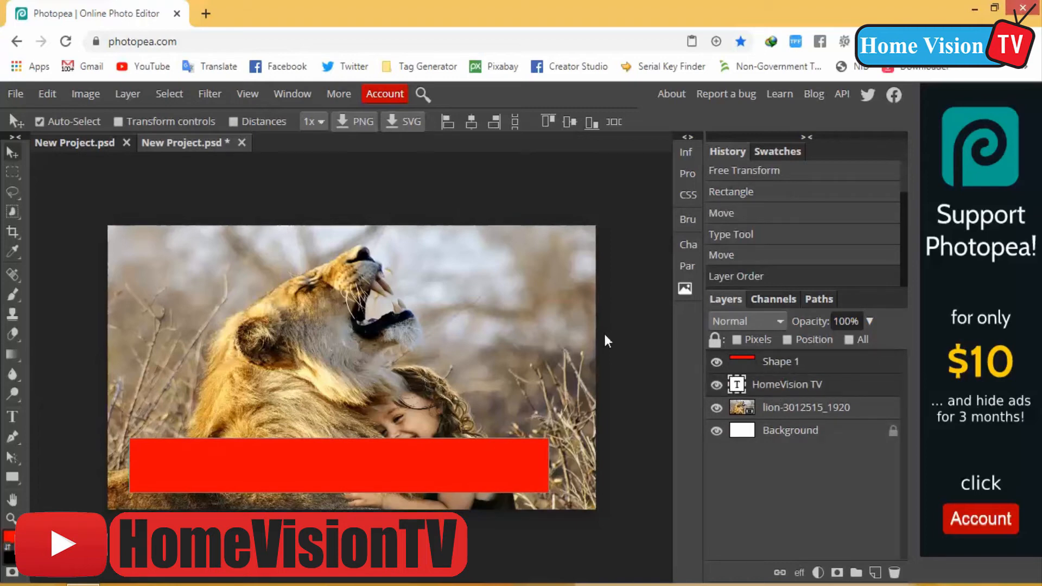
click(468, 122)
drag(780, 399, 774, 359)
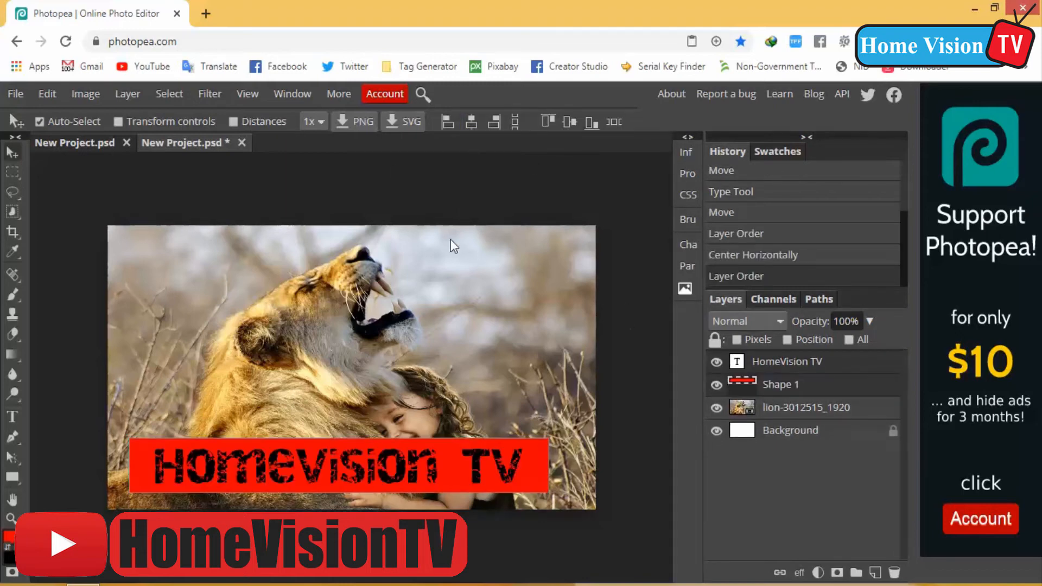
click(470, 125)
click(568, 122)
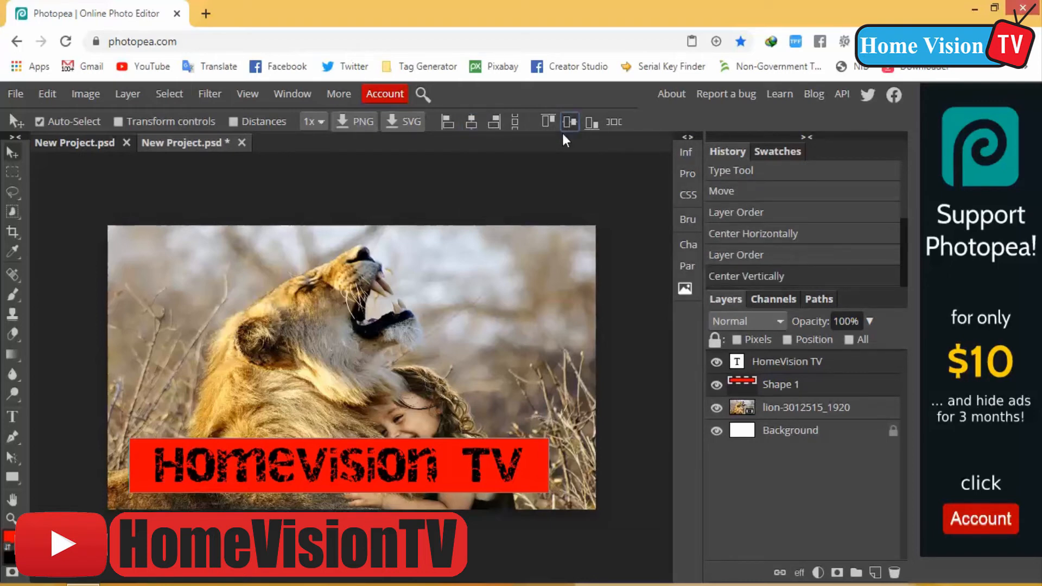
- Enable transform controls, narrow the red rectangle from its right edge to about the text's width, and re-centre the text and rectangle on each other
click(774, 387)
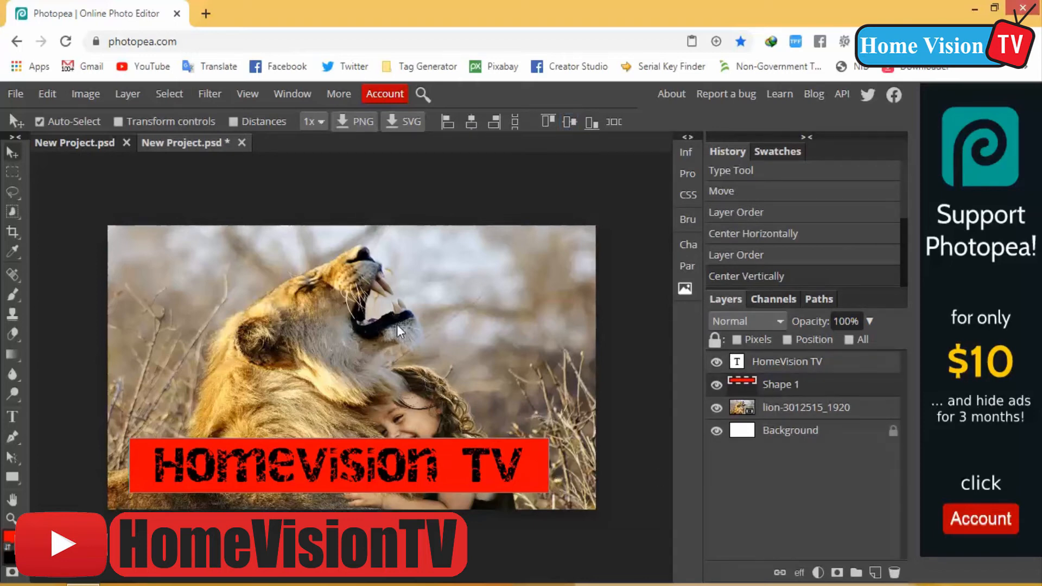
click(118, 122)
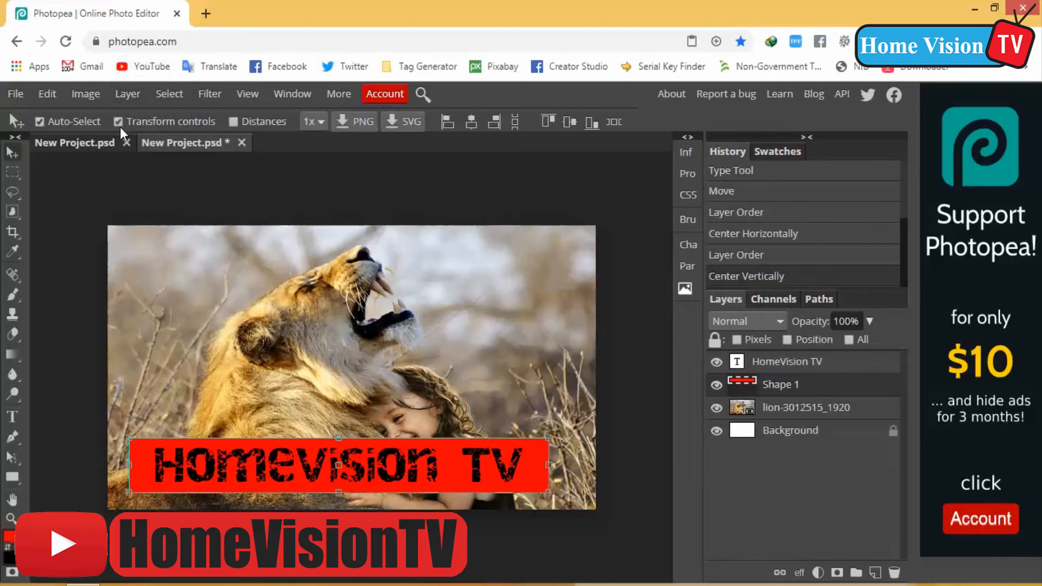
drag(554, 465, 525, 466)
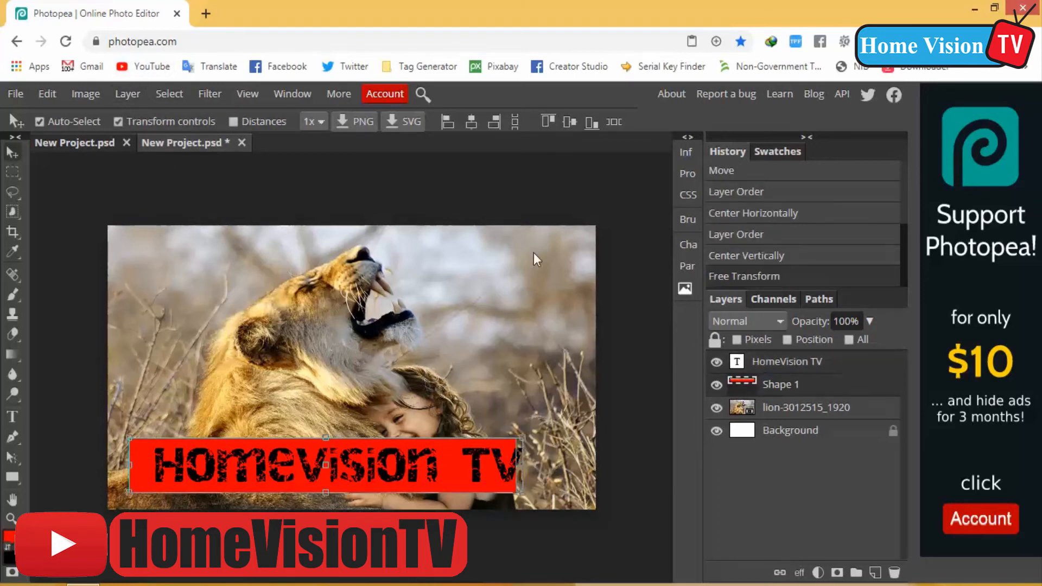
click(472, 121)
click(570, 122)
click(231, 281)
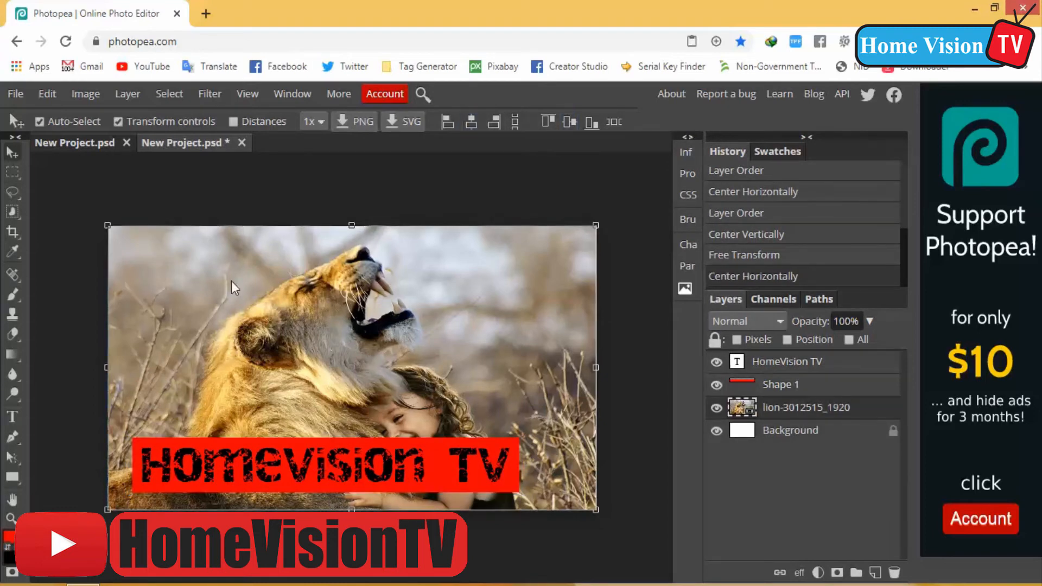
- Export the design as a 2560 x 1440 px JPG at 100% quality and save it
click(15, 94)
mouse_move(44, 322)
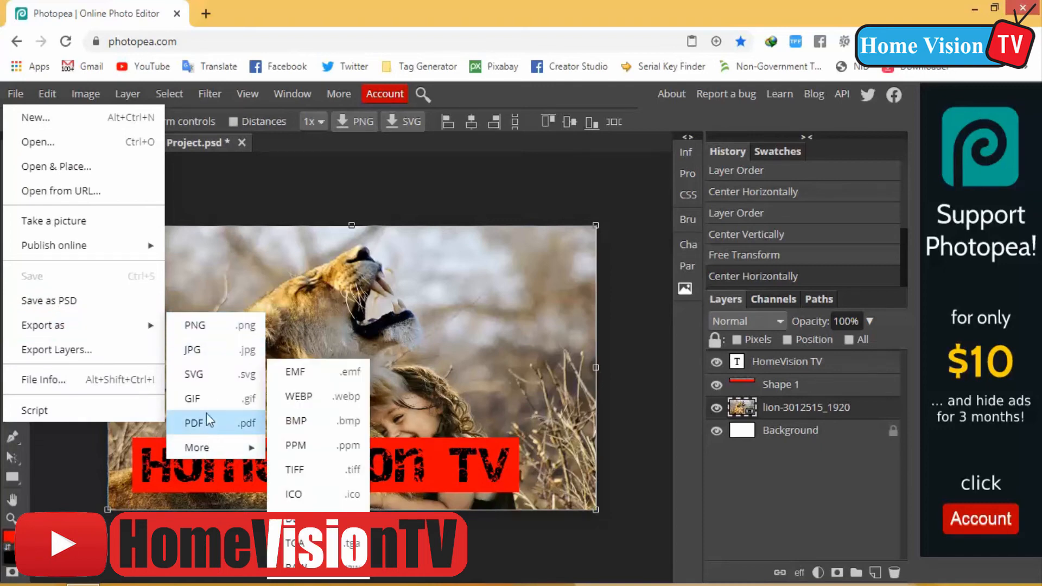
click(201, 358)
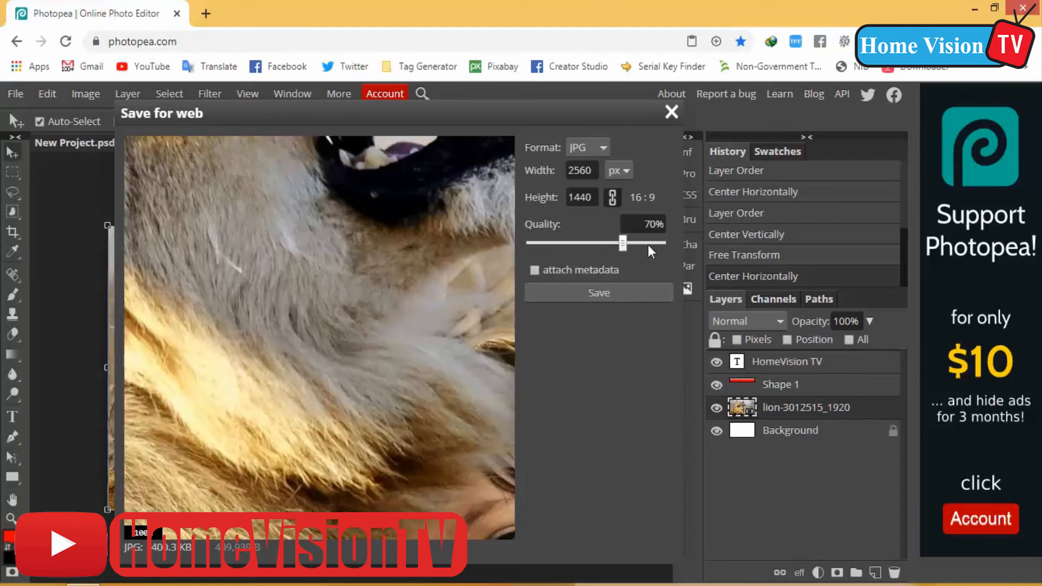
drag(624, 243, 665, 243)
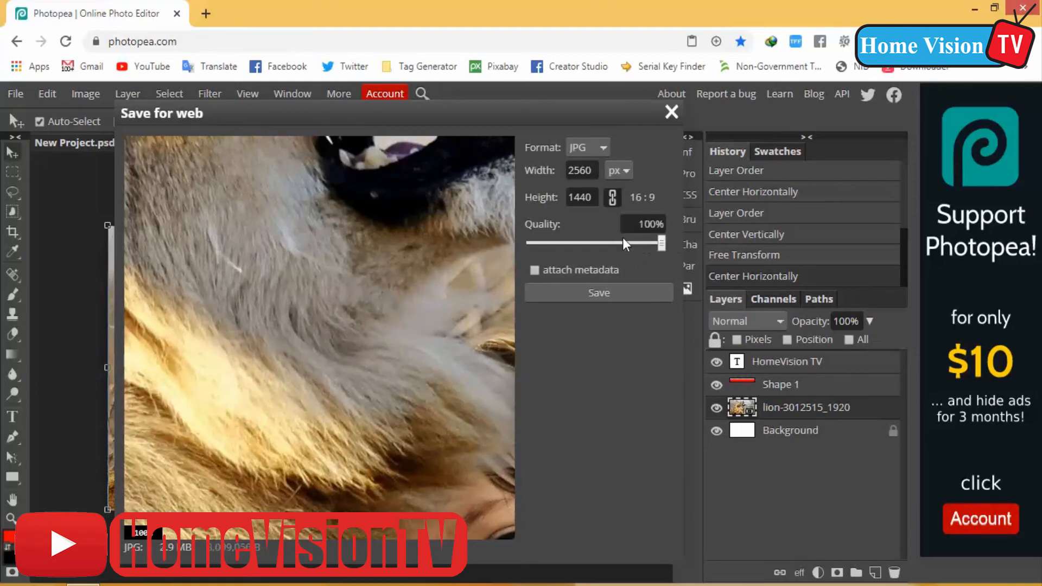
click(597, 297)
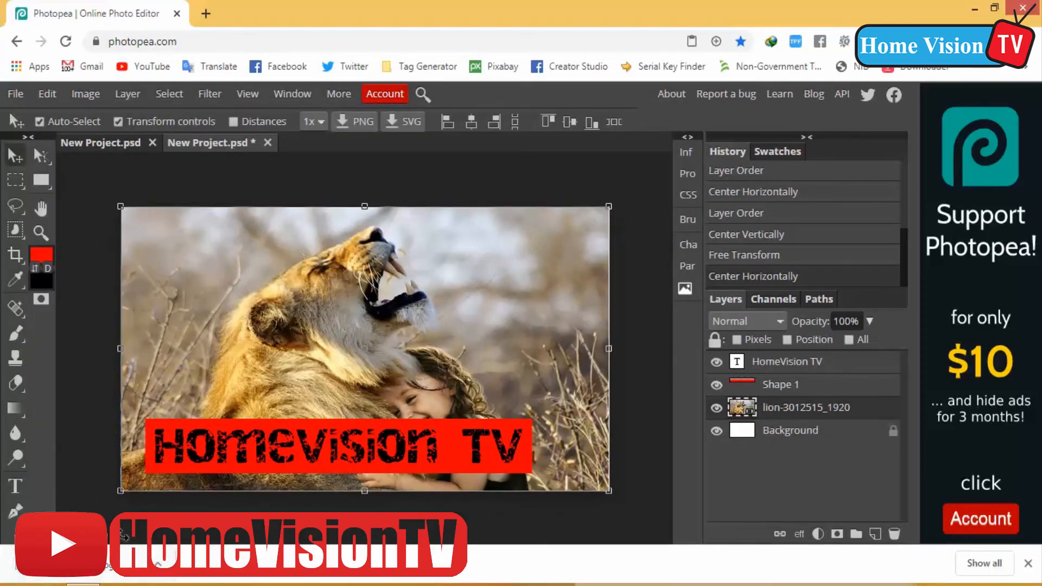
- Switch to File Explorer, view the exported image New Project (1) from Downloads in Windows Photo Viewer, and close the viewer
click(47, 584)
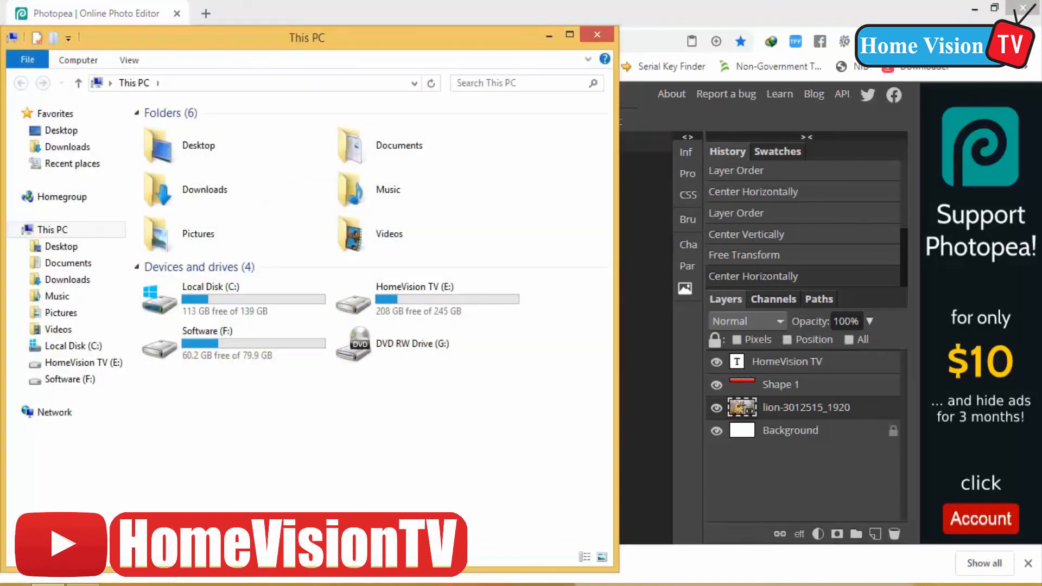
click(67, 152)
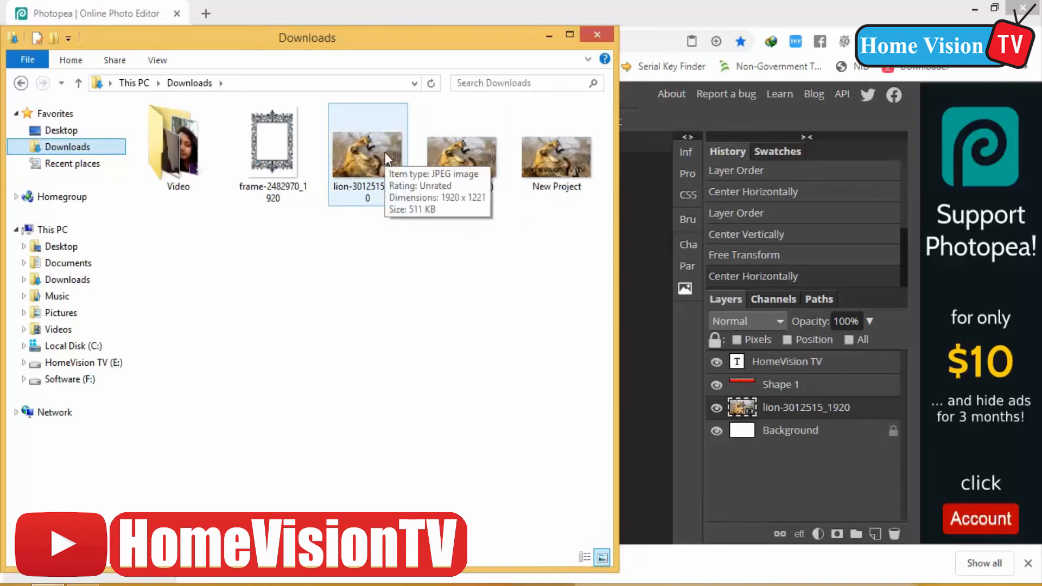
click(510, 293)
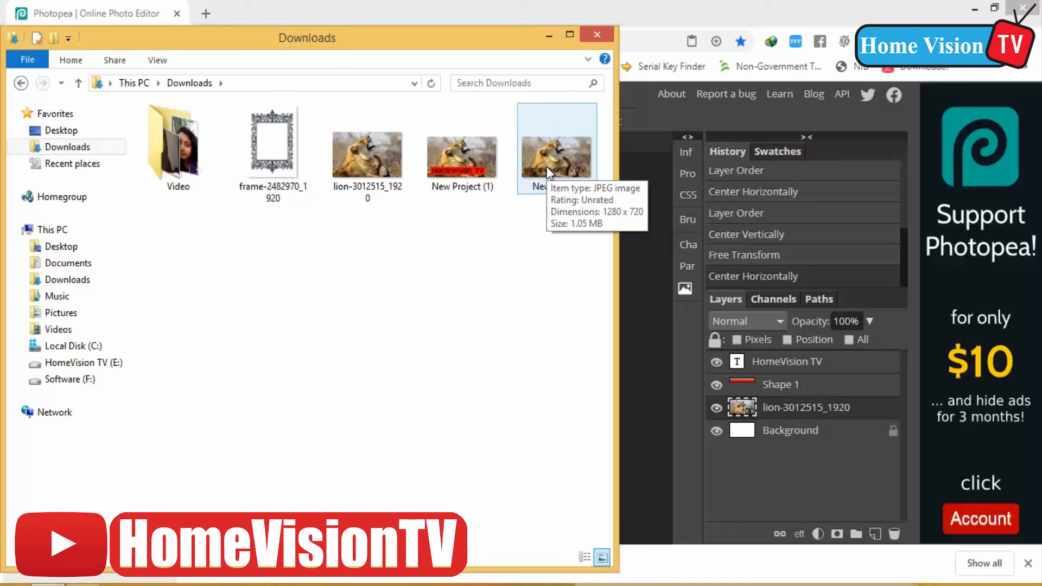
double_click(451, 155)
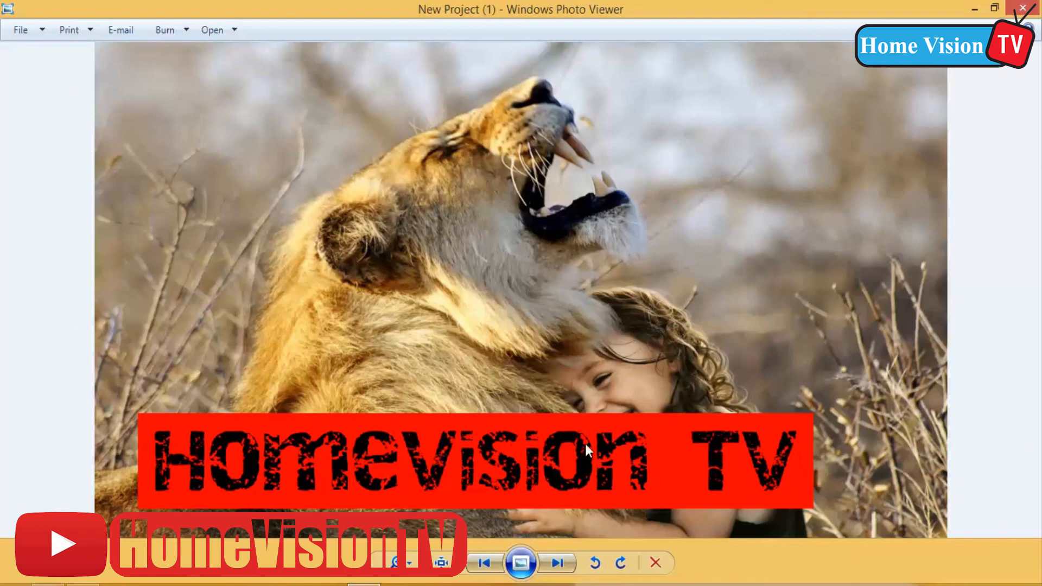
click(1031, 7)
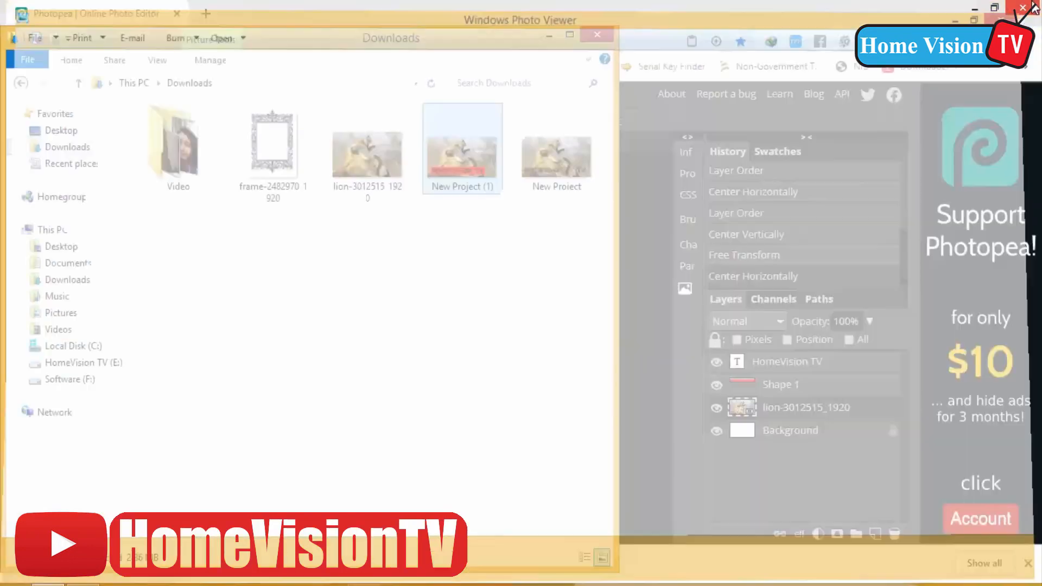